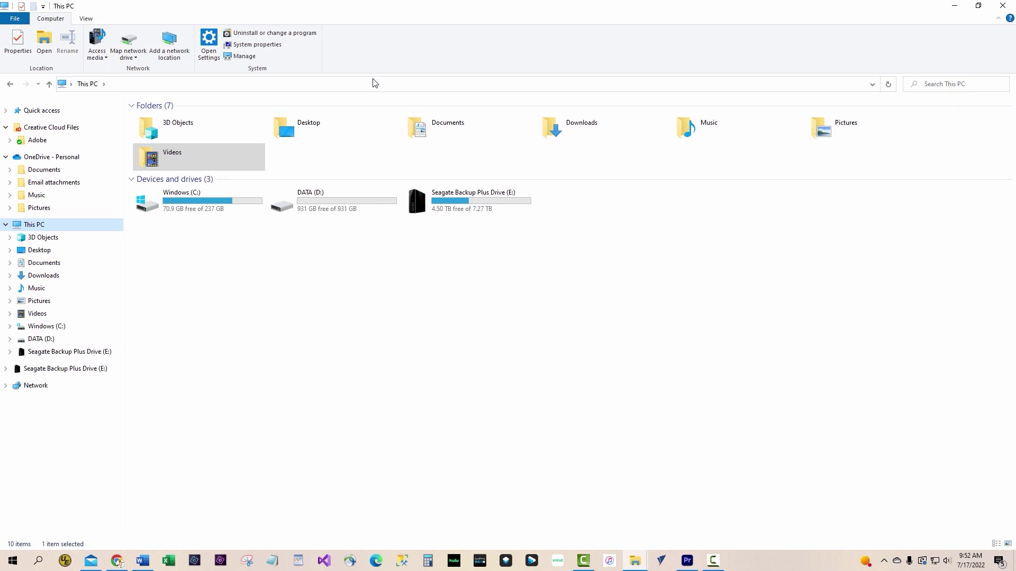
Create a new folder named MyGoProMax in the Videos folder of This PC.
click(44, 314)
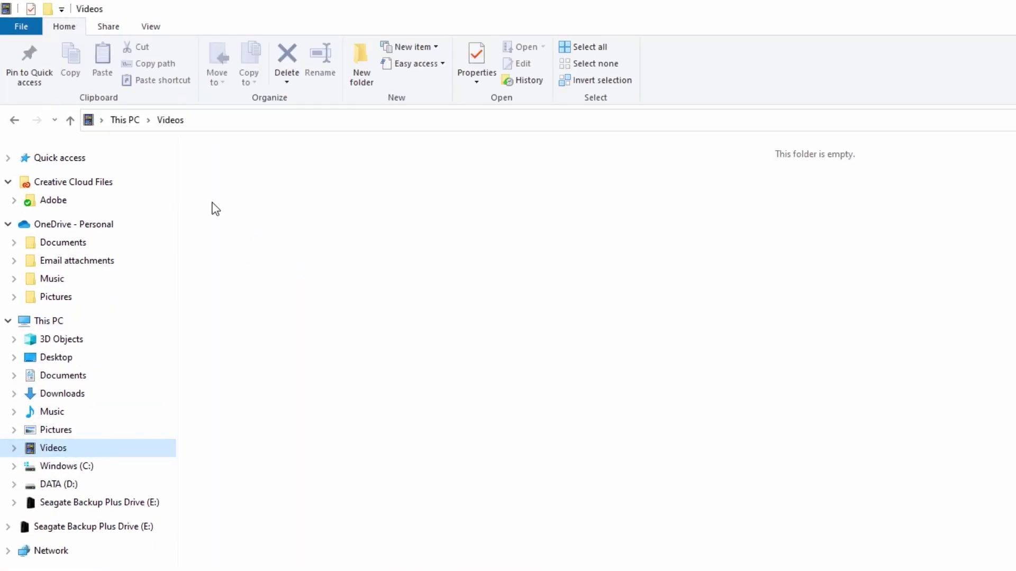
right_click(212, 202)
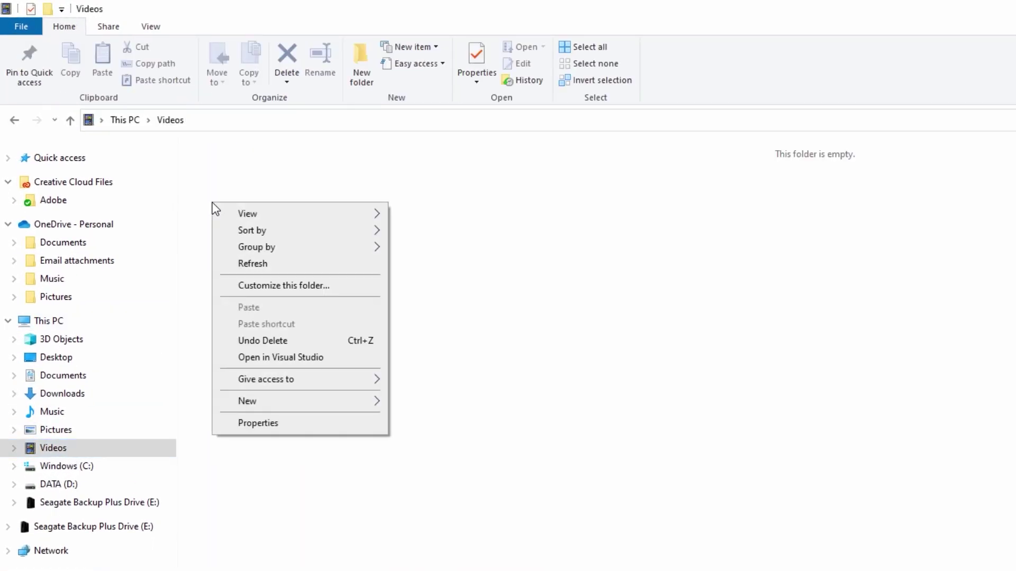
mouse_move(281, 406)
click(414, 401)
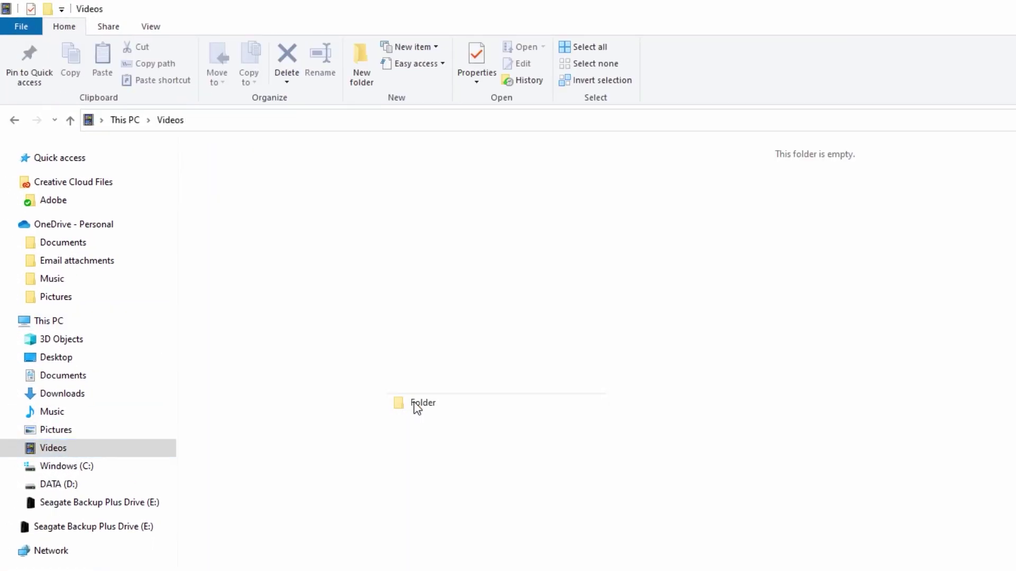
text(My)
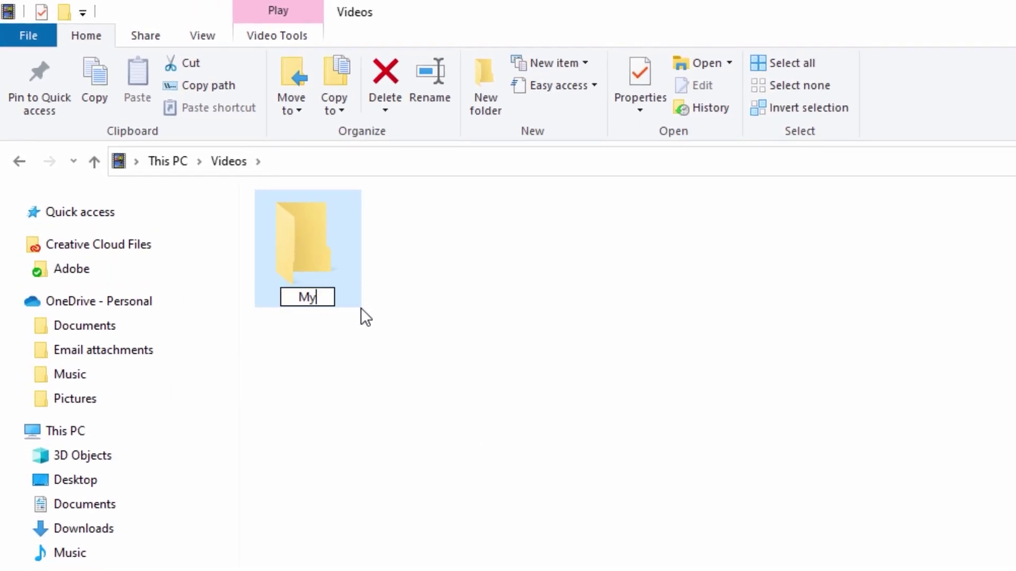
text(GoProMax)
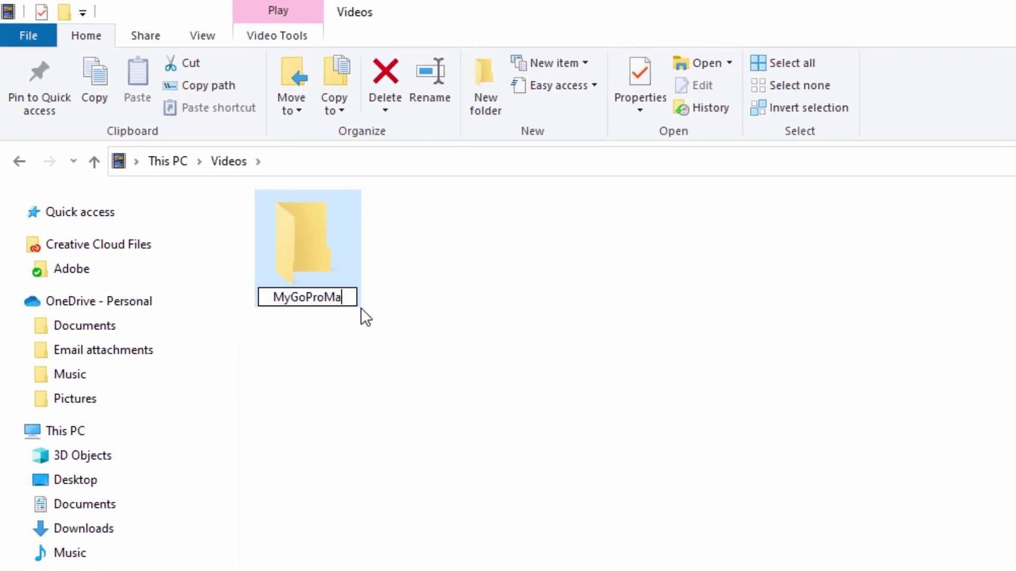
click(395, 327)
Paste the copied GS070025 camera files into the MyGoProMax folder.
double_click(302, 244)
right_click(308, 240)
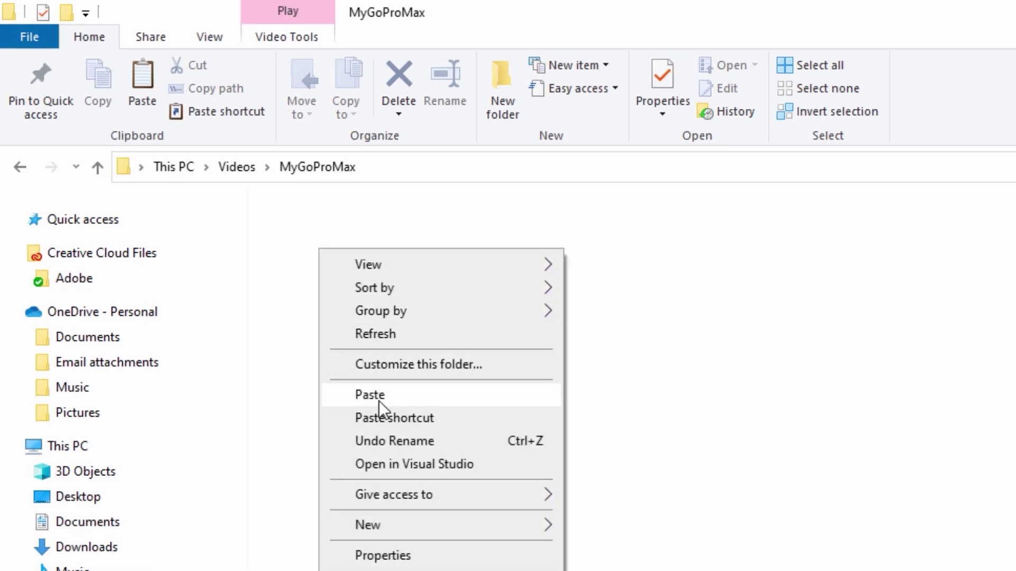
click(379, 398)
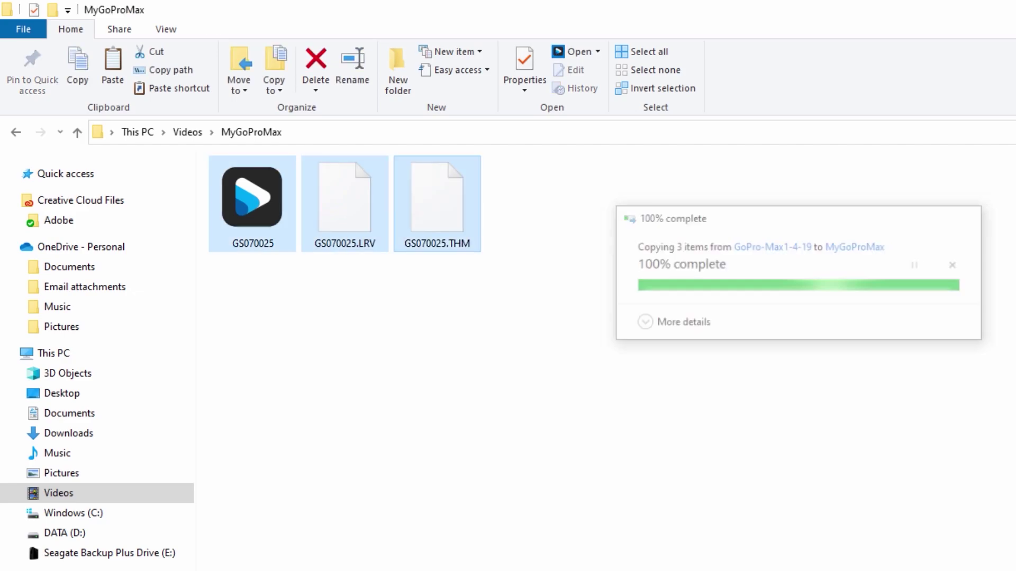
click(287, 286)
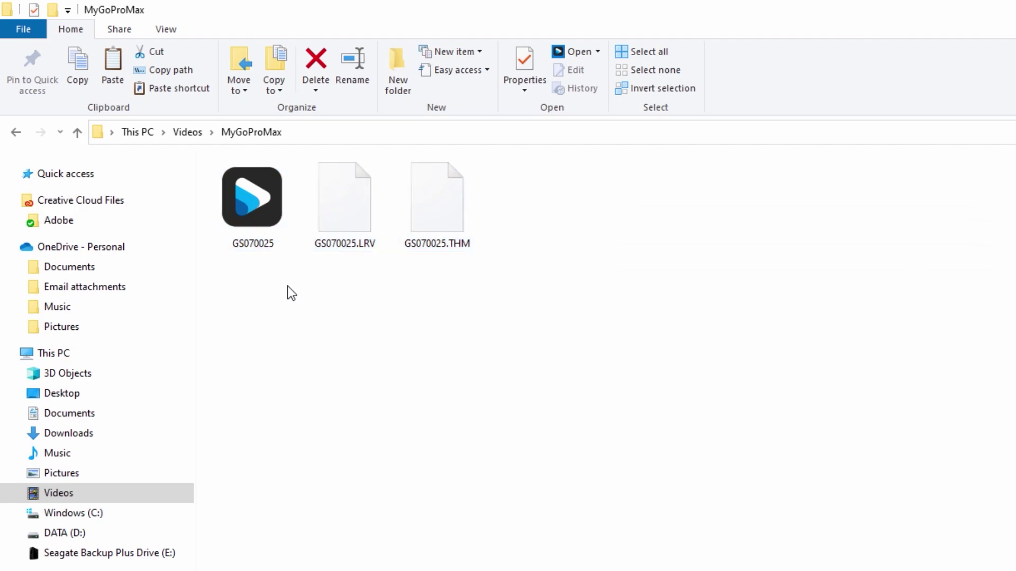
Create a subfolder named Processed inside the MyGoProMax folder.
right_click(287, 286)
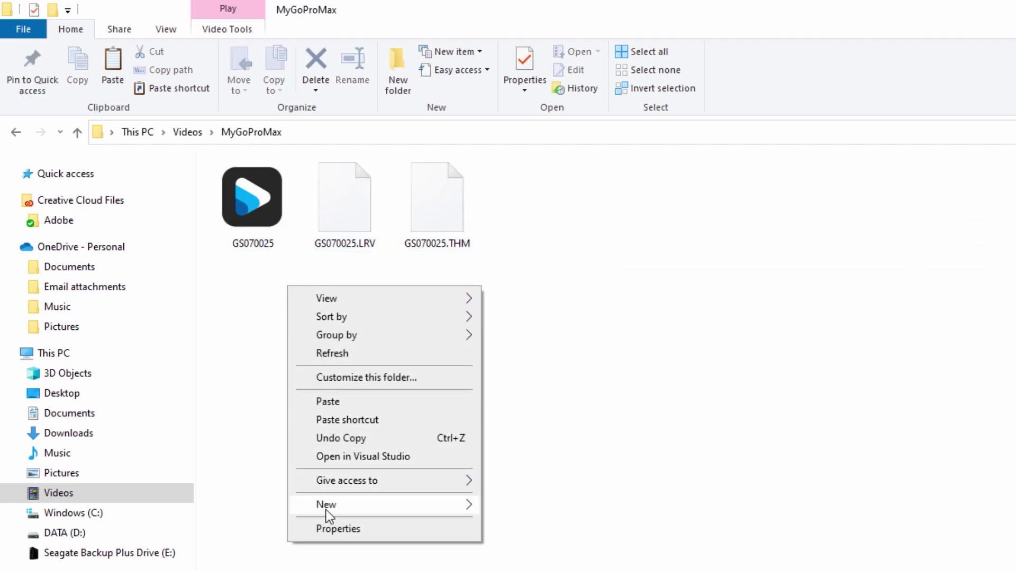
mouse_move(414, 506)
key(ctrl+shift+n)
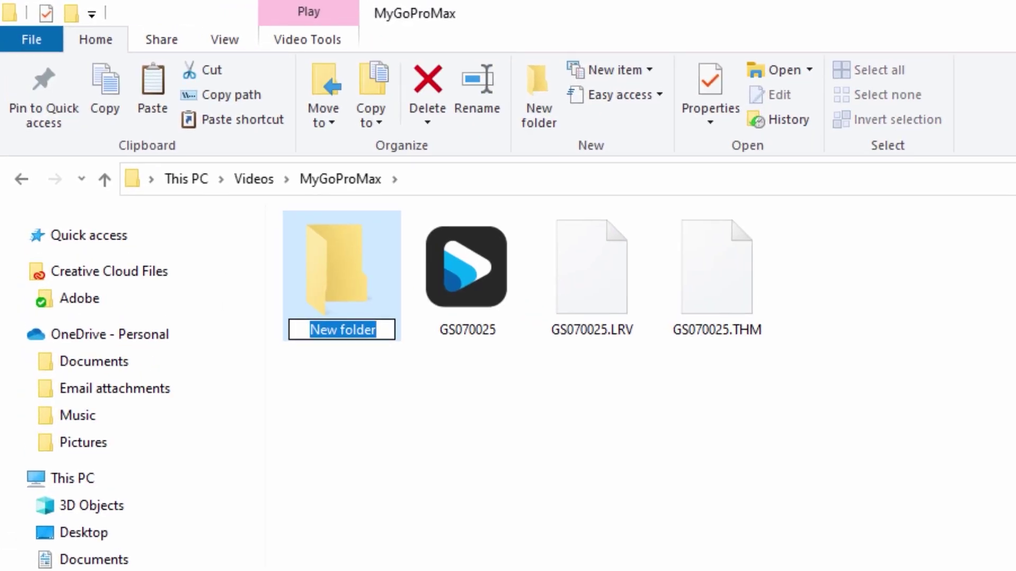
text(Pro)
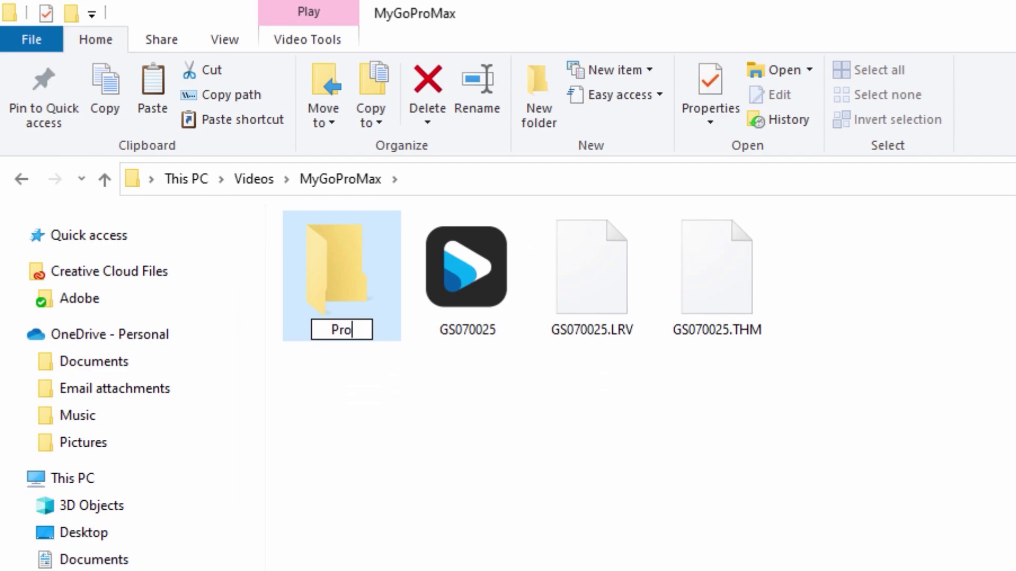
text(cessed)
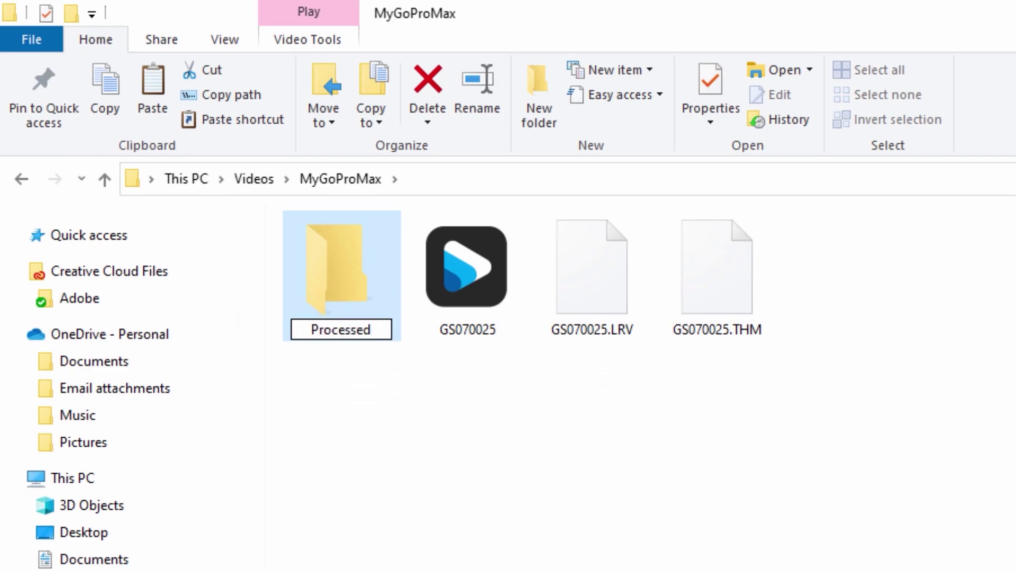
key(Return)
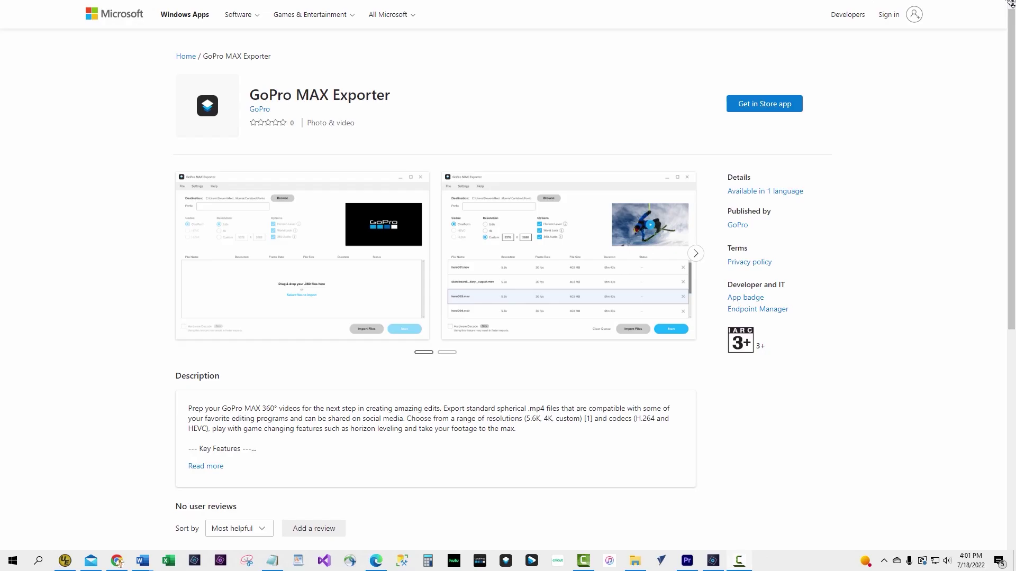
From the GoPro MAX Exporter web page, open its listing in the Microsoft Store app.
click(791, 104)
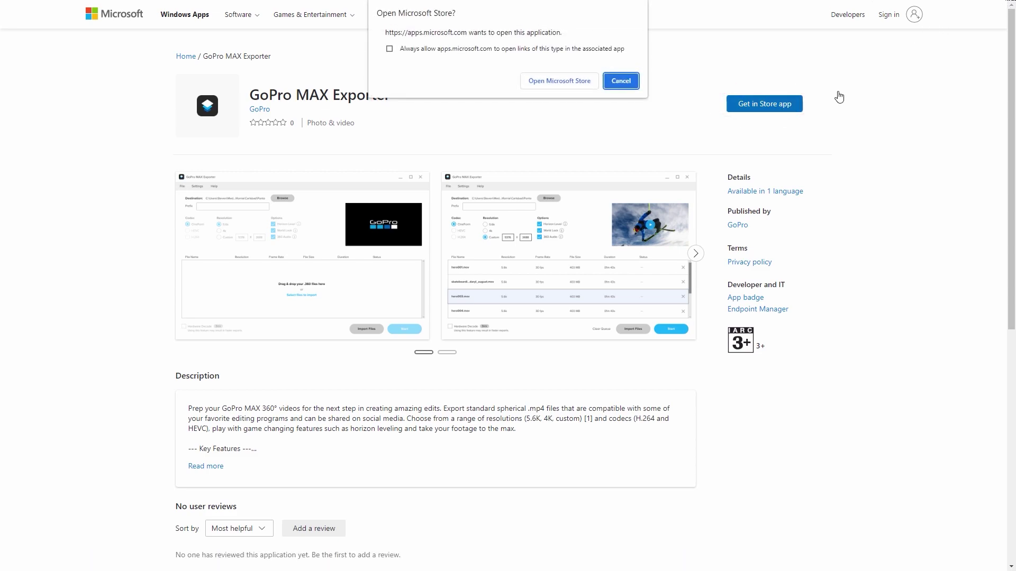
click(555, 81)
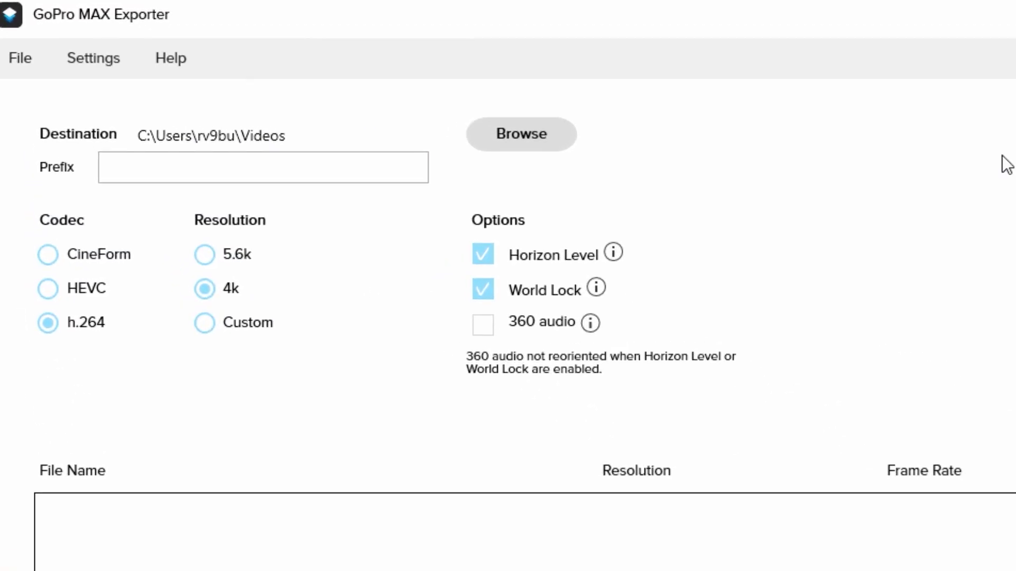
In GoPro MAX Exporter, set the destination to Videos\MyGoProMax\Processed and the file prefix to Processed-.
click(511, 142)
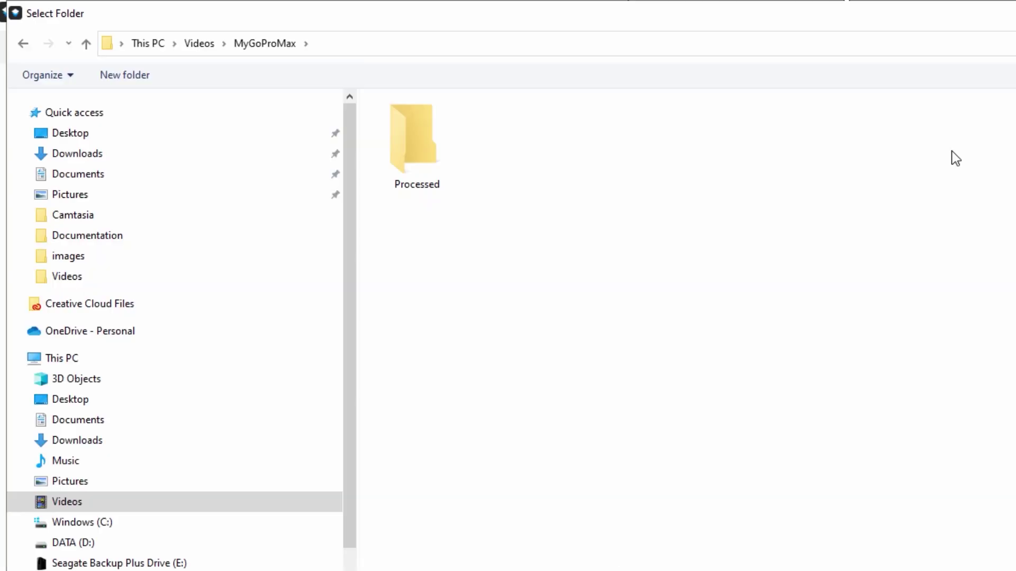
double_click(400, 133)
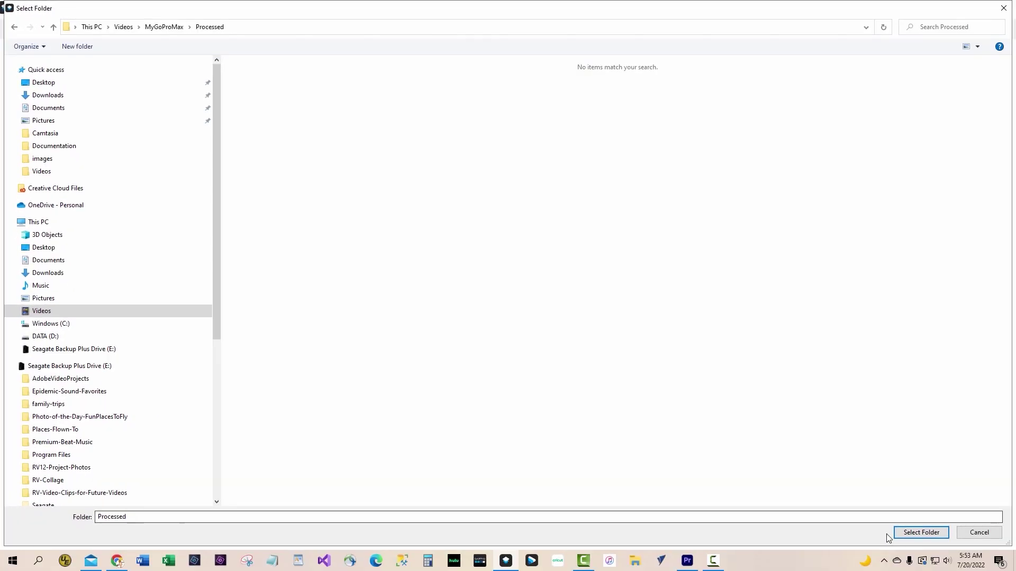
click(913, 531)
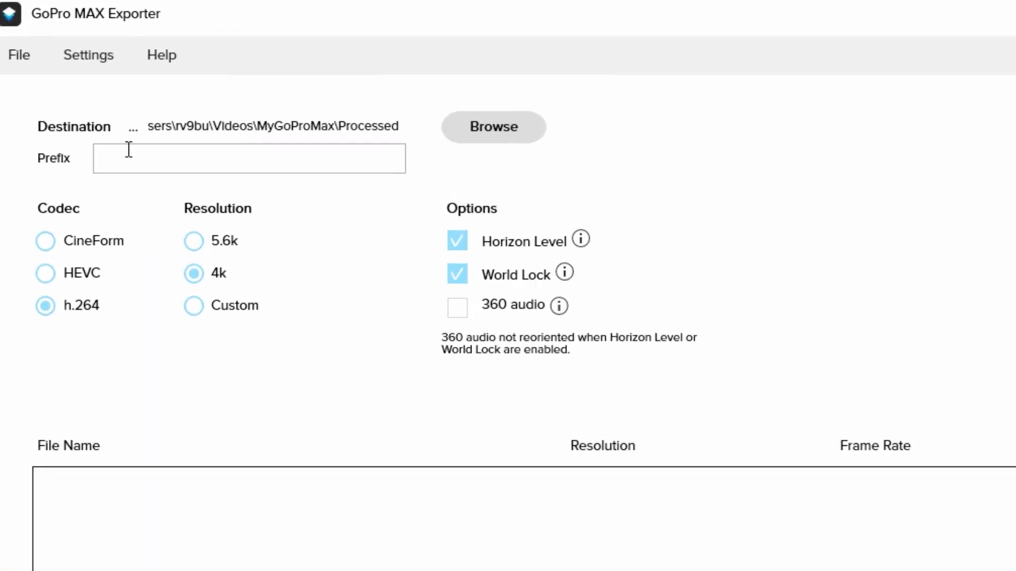
click(128, 150)
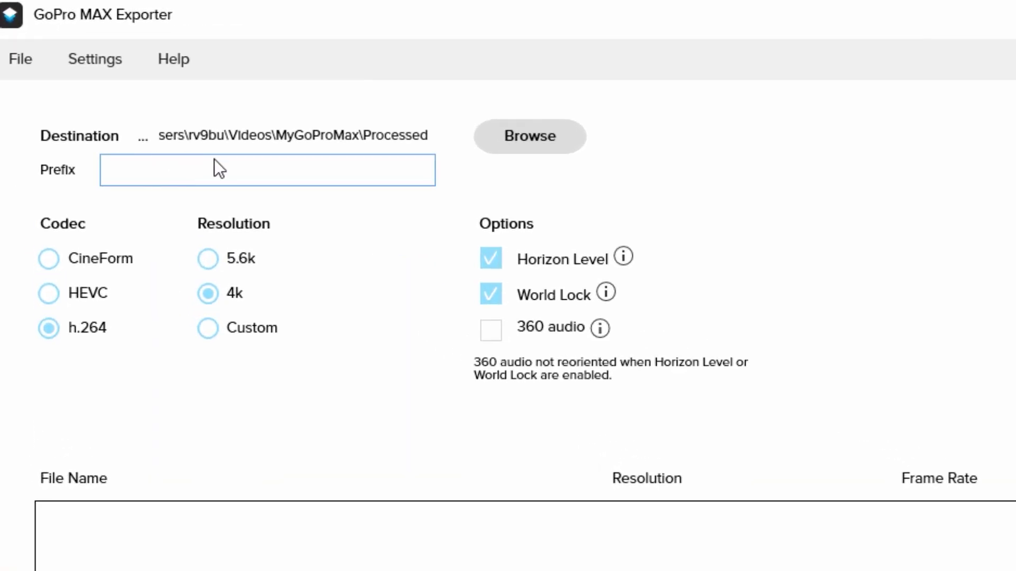
text(Processed-)
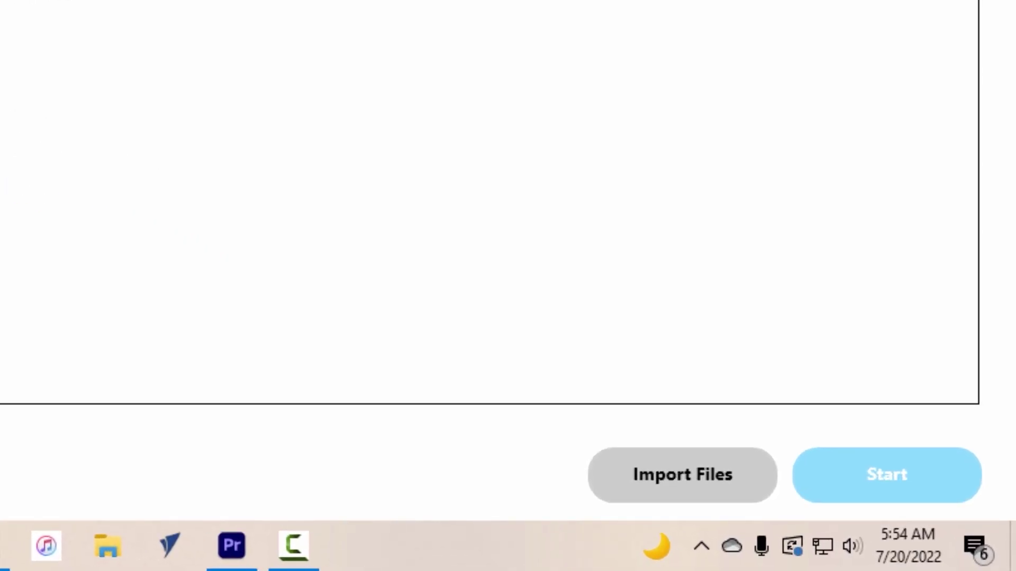
Import the GS070025 video from the MyGoProMax folder and start exporting it.
click(642, 459)
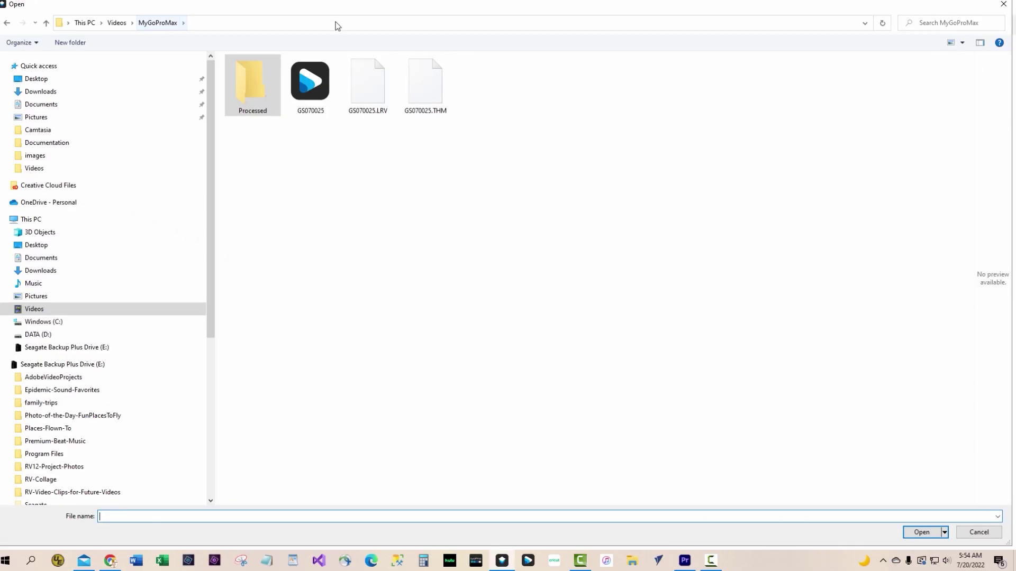
click(311, 100)
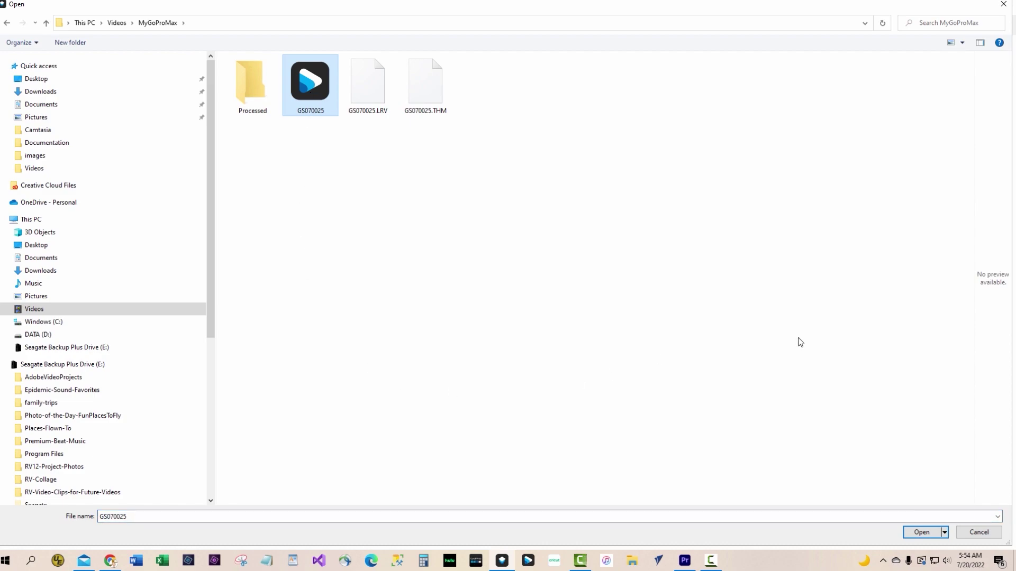
click(925, 533)
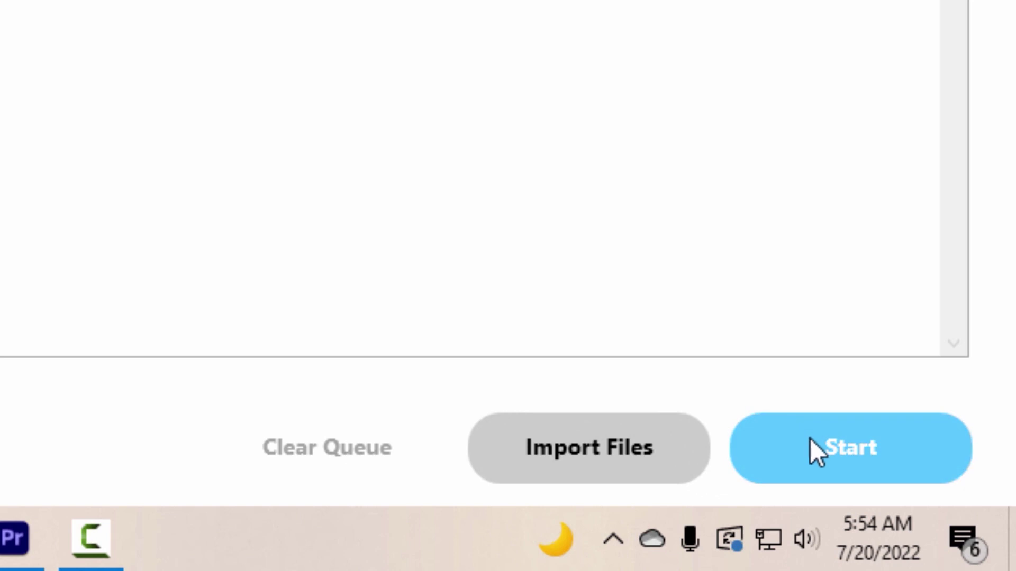
click(829, 450)
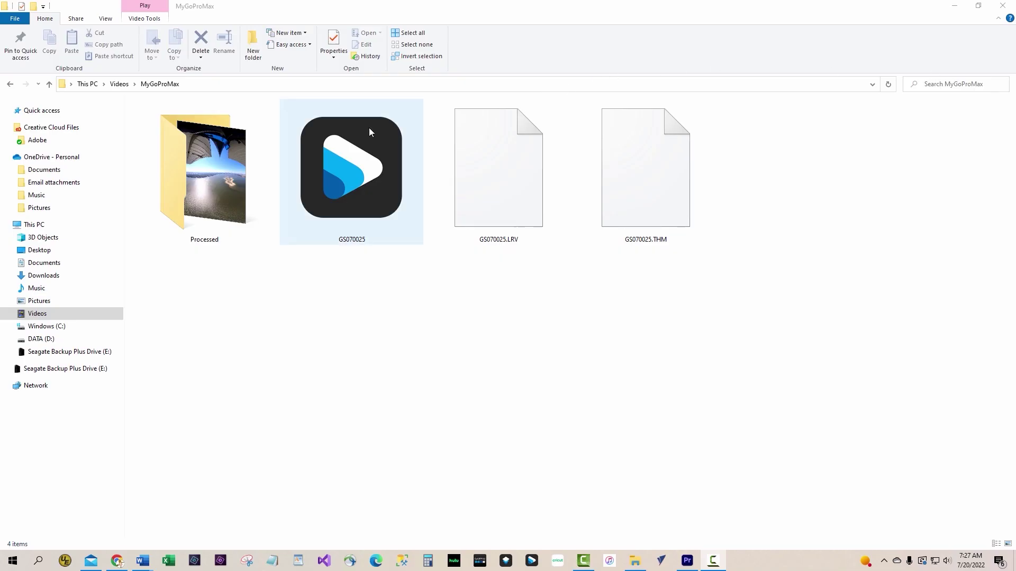
In File Explorer, open the Processed folder inside MyGoProMax to check the exported video.
double_click(224, 176)
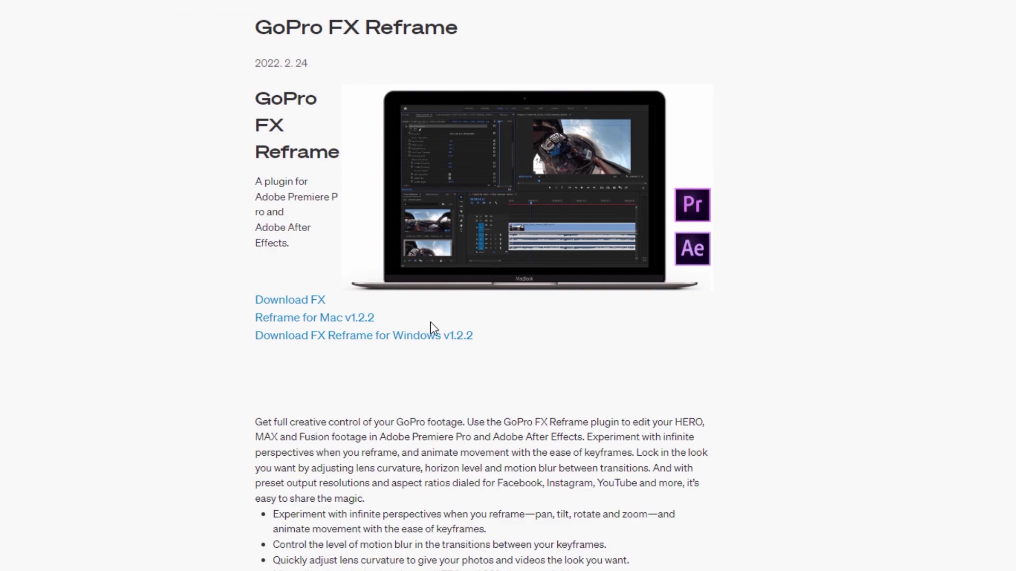
From the GoPro FX Reframe web page, download FX Reframe for Windows v1.2.2.
click(422, 337)
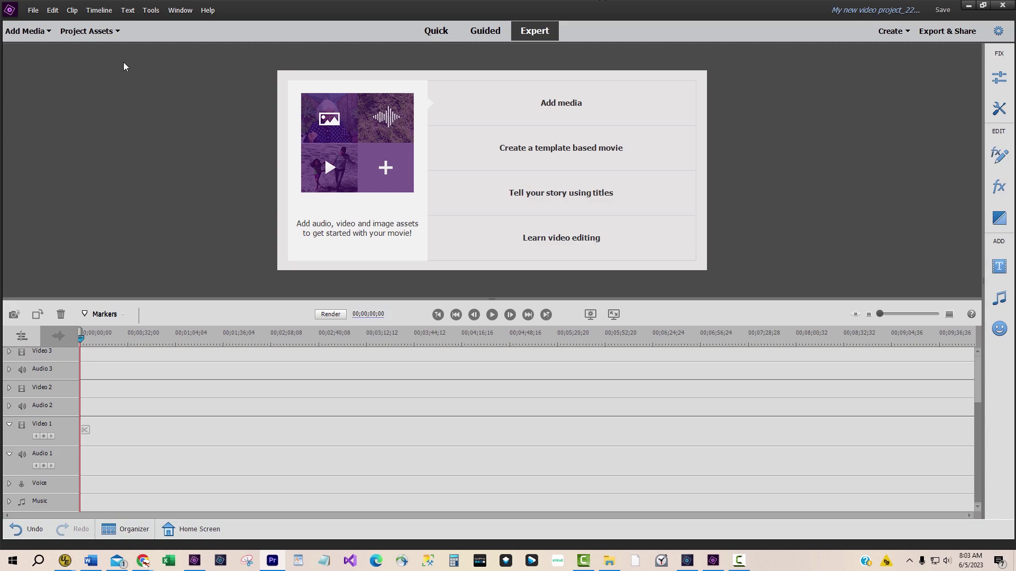
In Adobe Premiere Elements, add the GH010656 video from the GoPro-Hero-Clip folder to the project media.
click(25, 31)
click(39, 104)
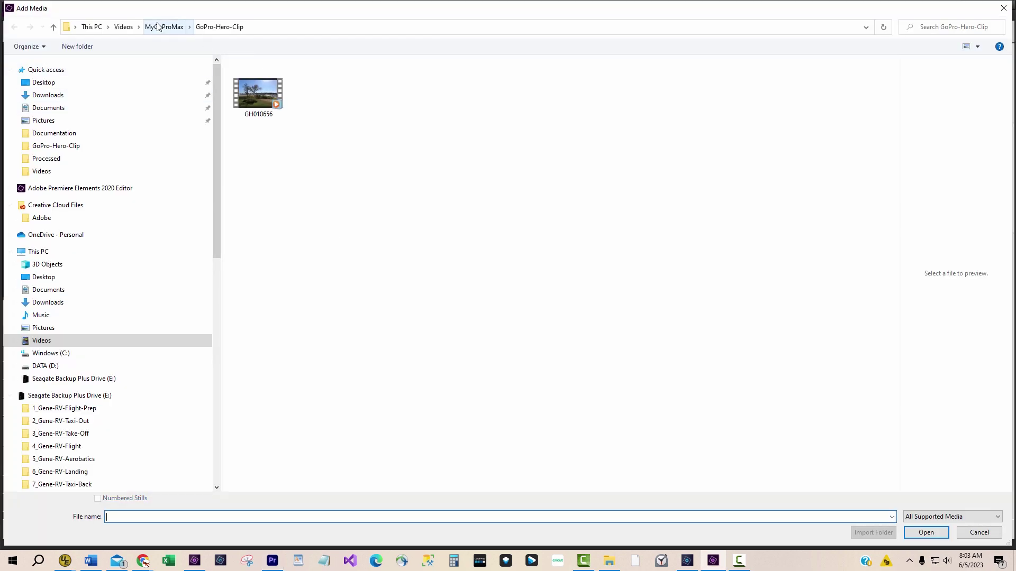
click(249, 111)
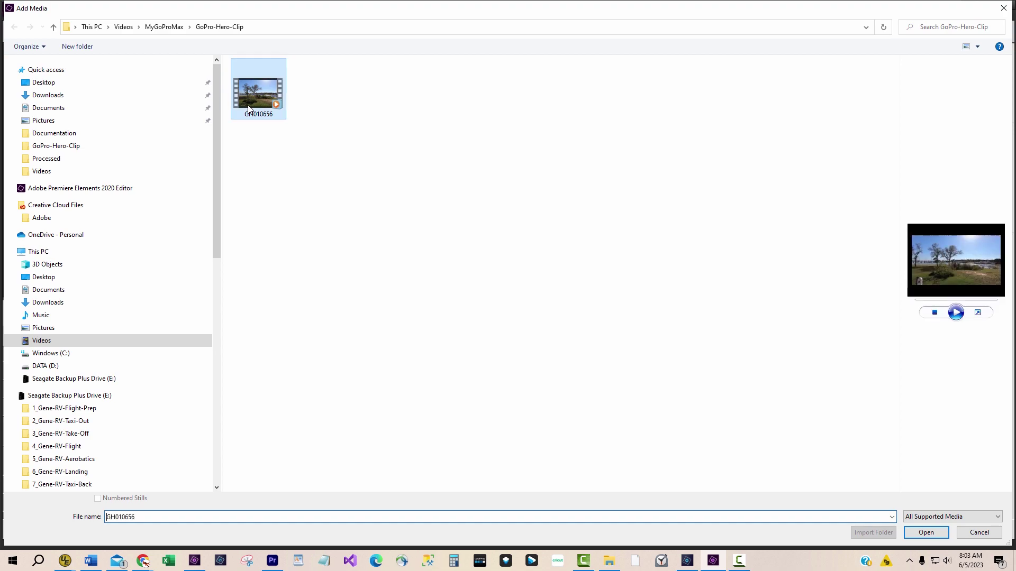
click(926, 533)
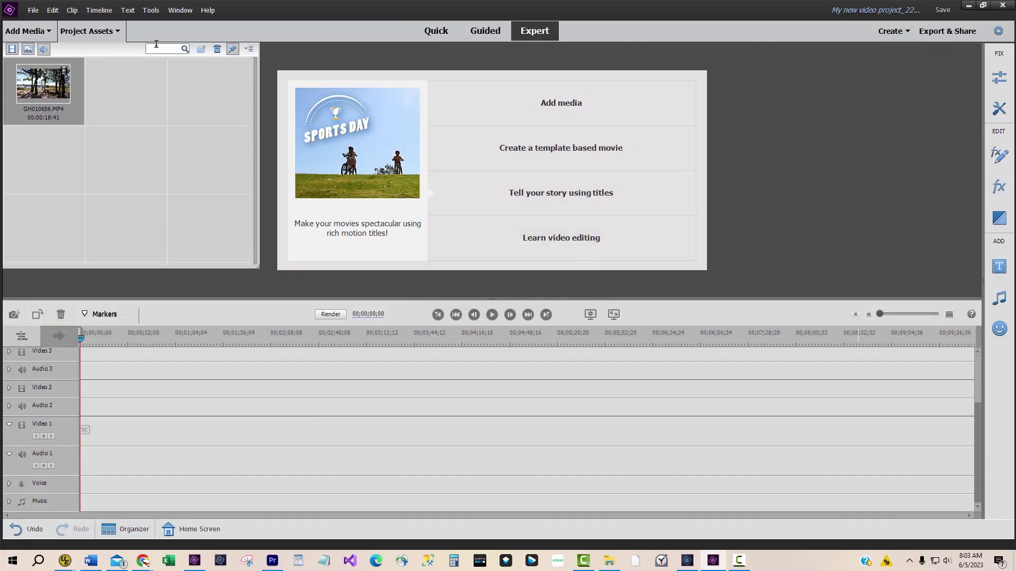
Add the Processed-GS070025 video from the MyGoProMax\Processed folder to the project media.
click(31, 33)
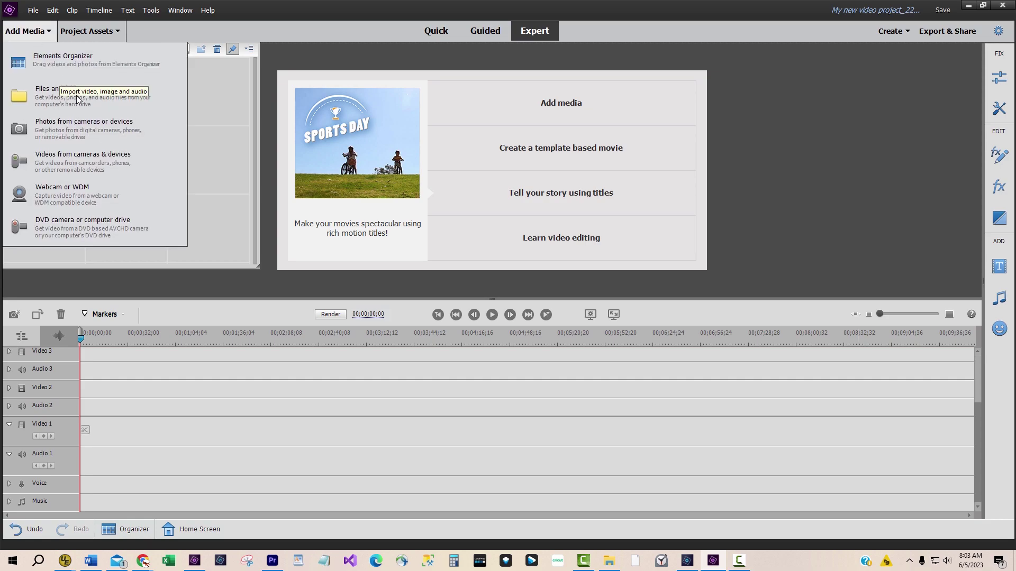
click(73, 104)
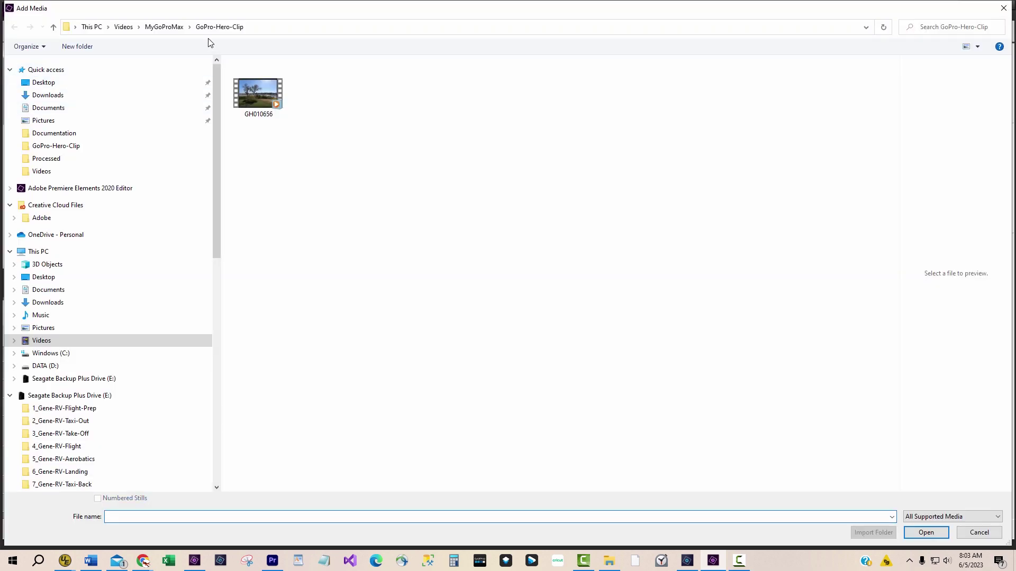
click(164, 27)
click(325, 94)
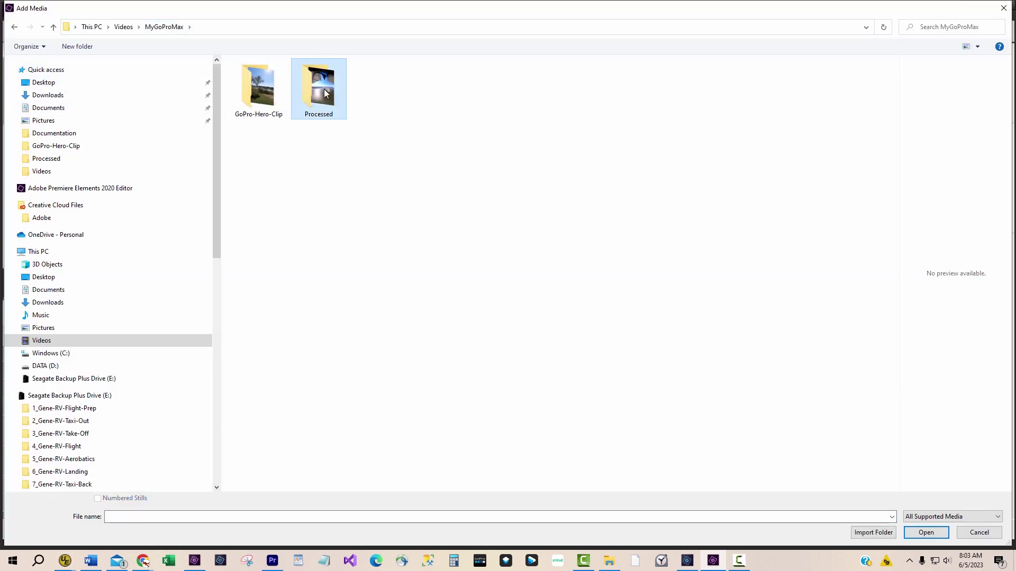
double_click(326, 94)
click(247, 91)
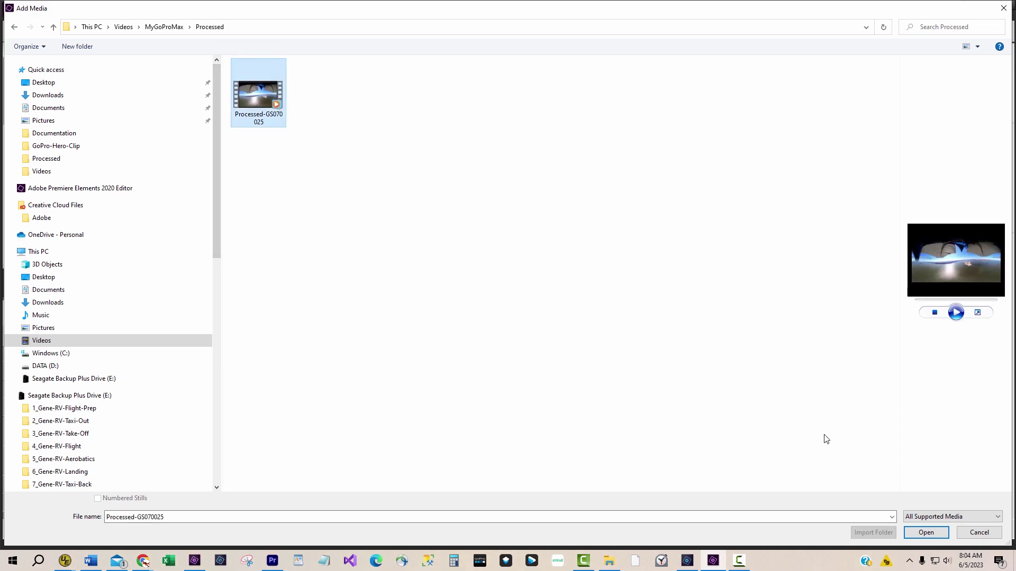
click(909, 532)
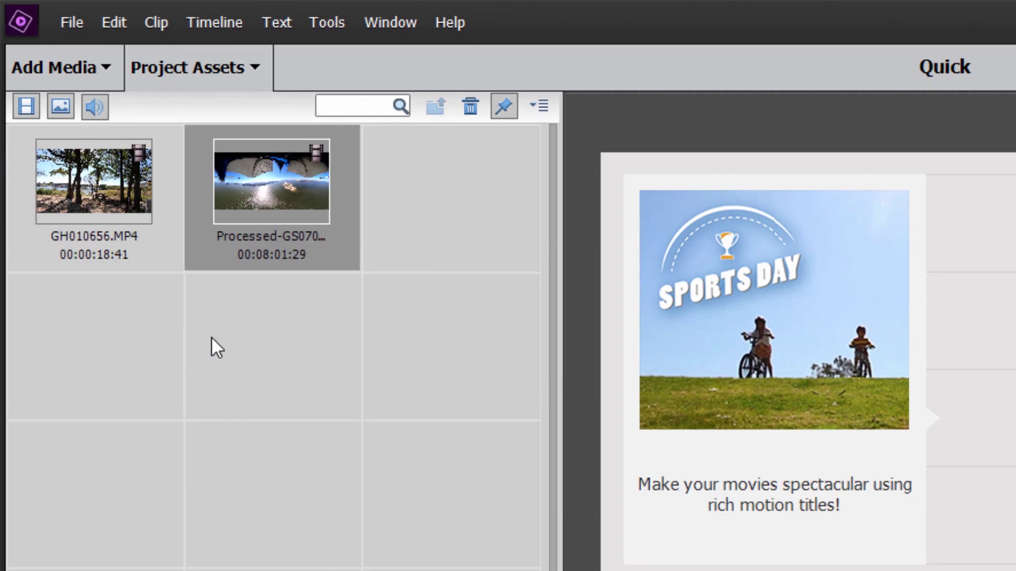
Place the Processed-GS070025 clip at the start of the Video 1 track and check the general project settings.
click(73, 194)
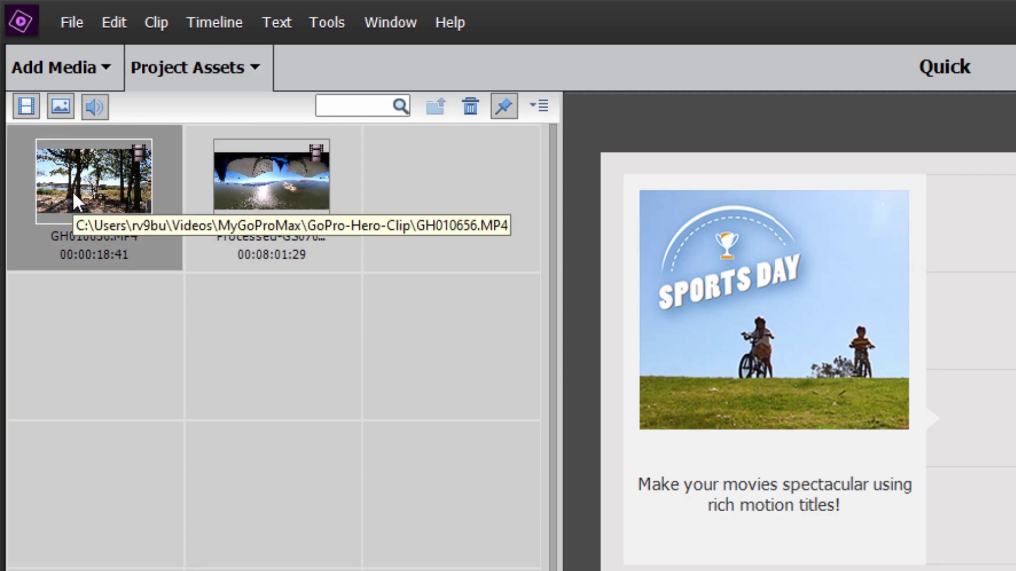
click(240, 206)
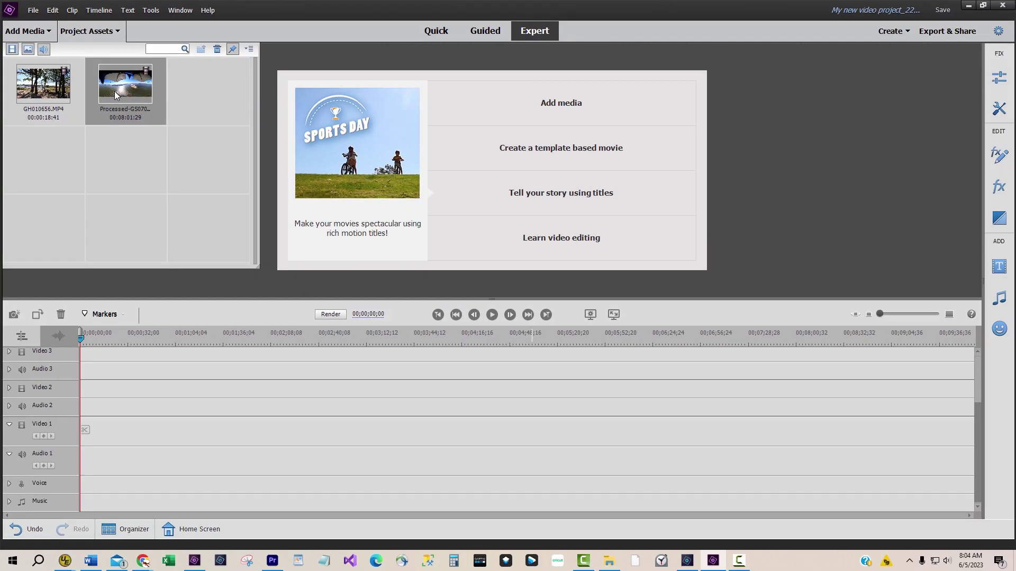
drag(114, 94, 75, 434)
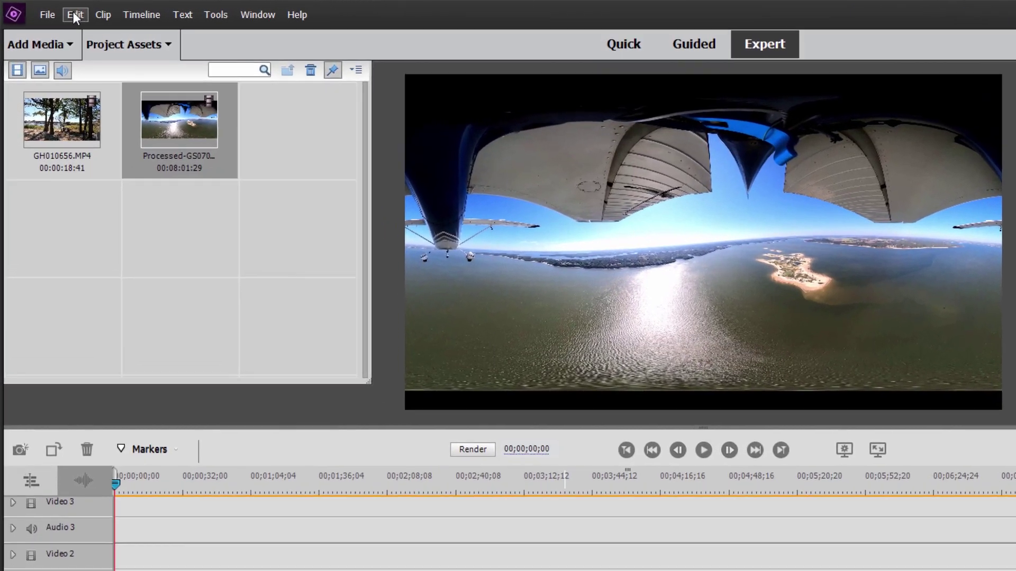
click(75, 16)
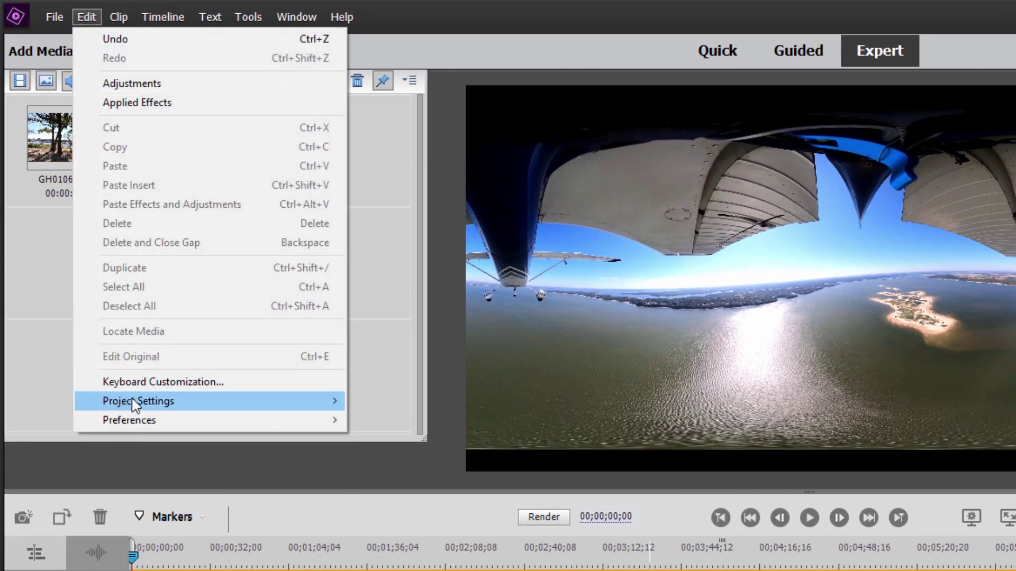
mouse_move(136, 406)
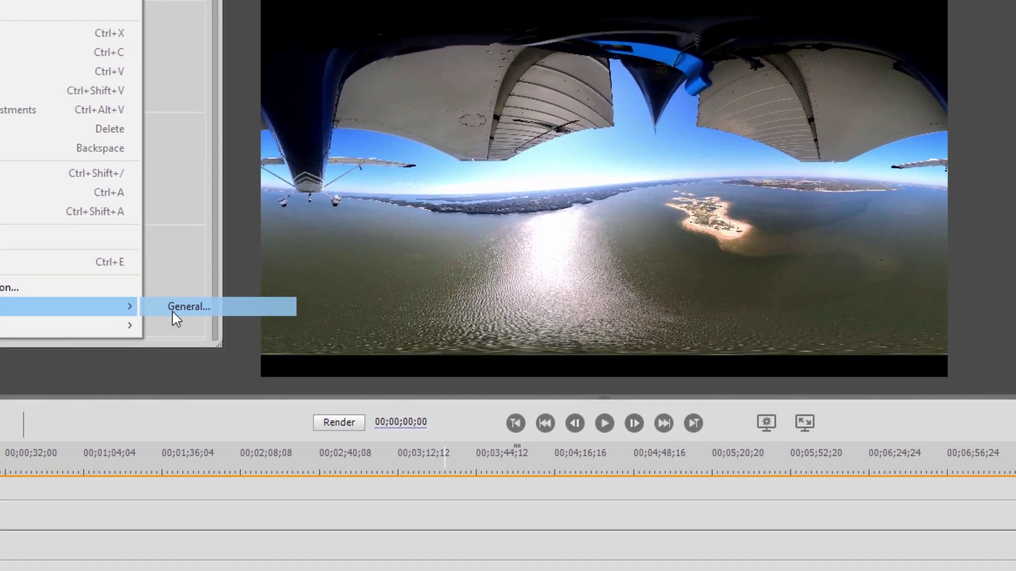
click(375, 402)
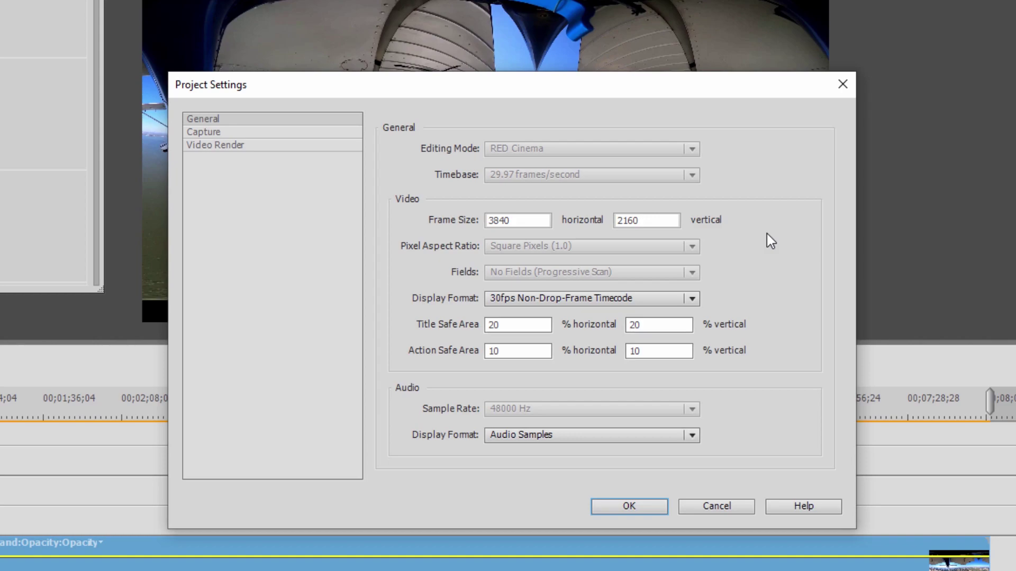
click(652, 509)
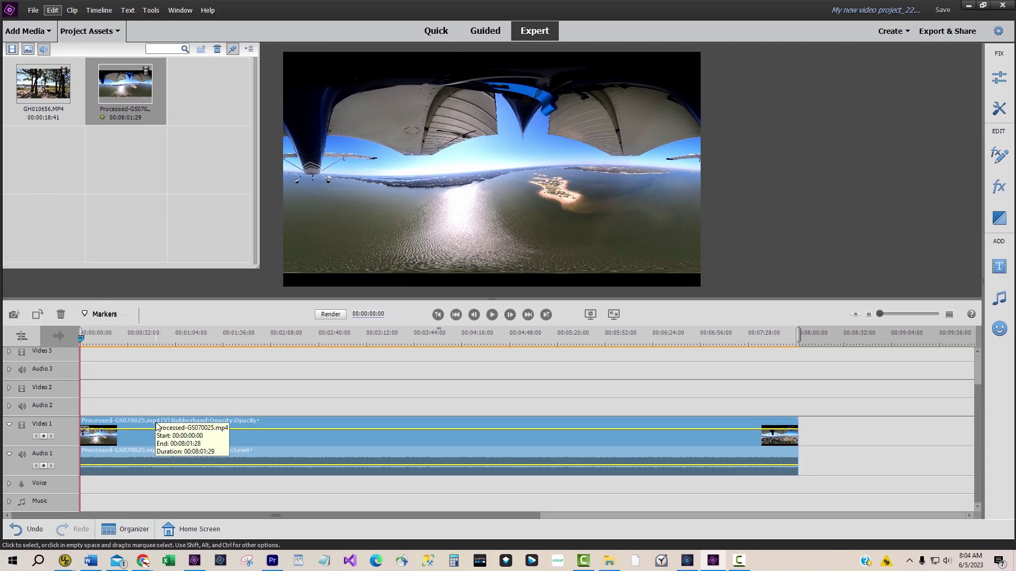
Replace the Processed-GS070025 clip on the Video 1 track with the GH010656 clip and review the general project settings.
key(Delete)
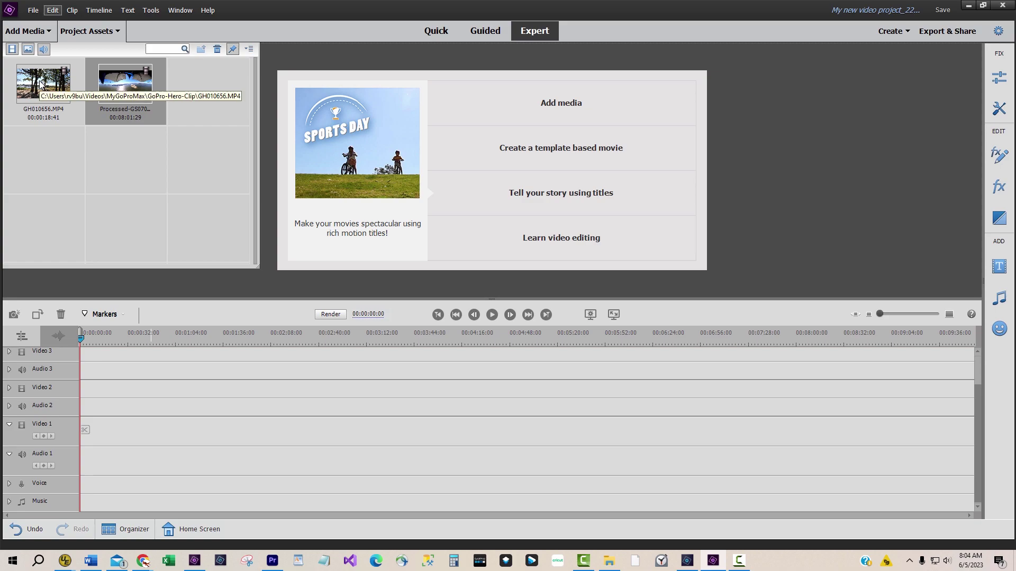
drag(41, 84, 64, 471)
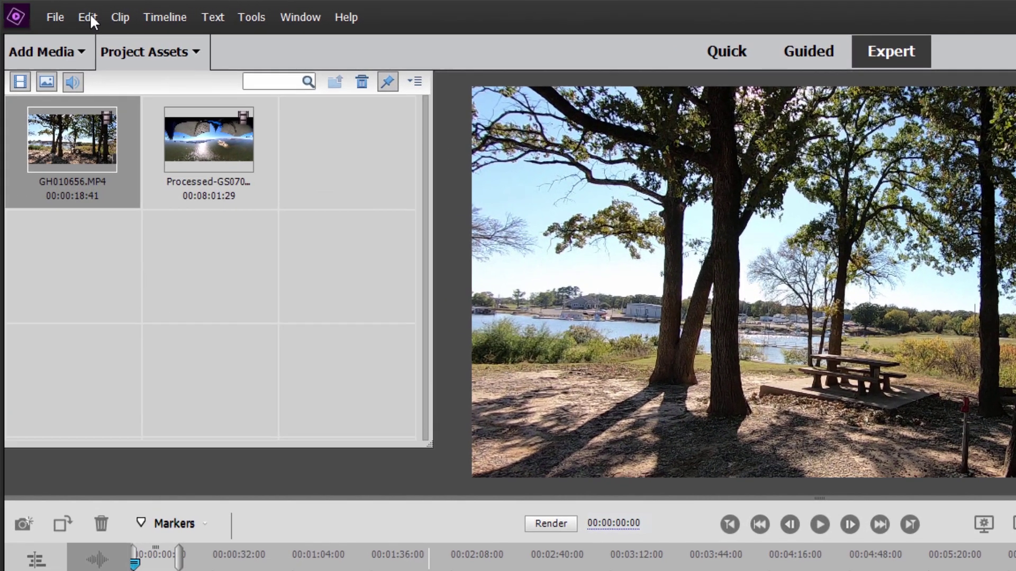
click(90, 16)
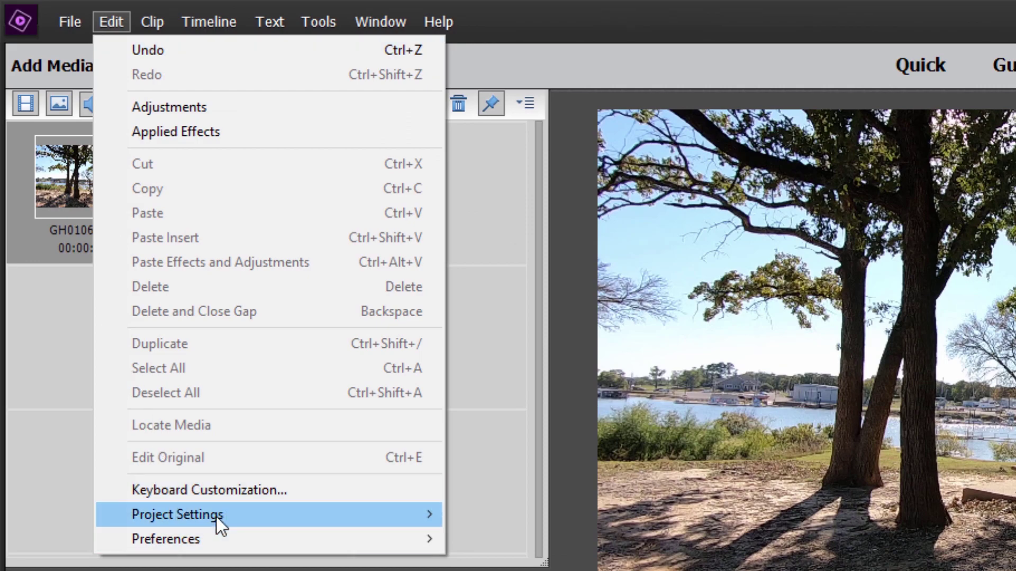
mouse_move(217, 517)
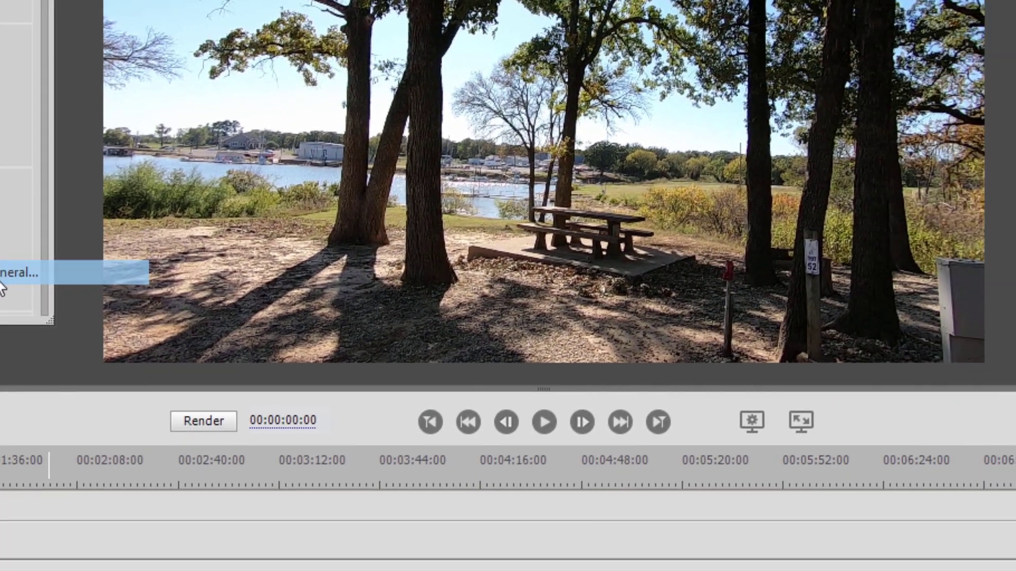
click(492, 516)
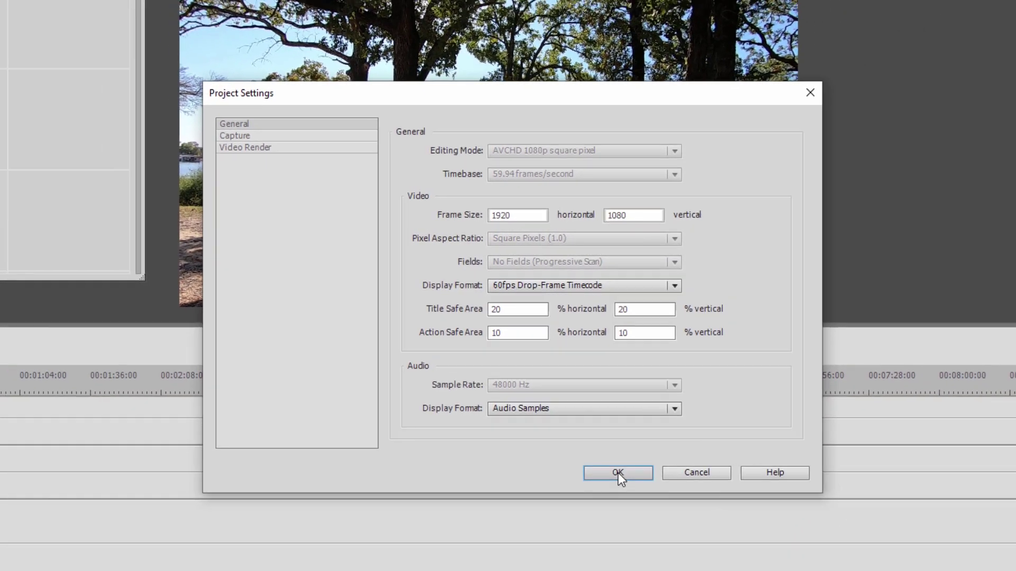
click(669, 567)
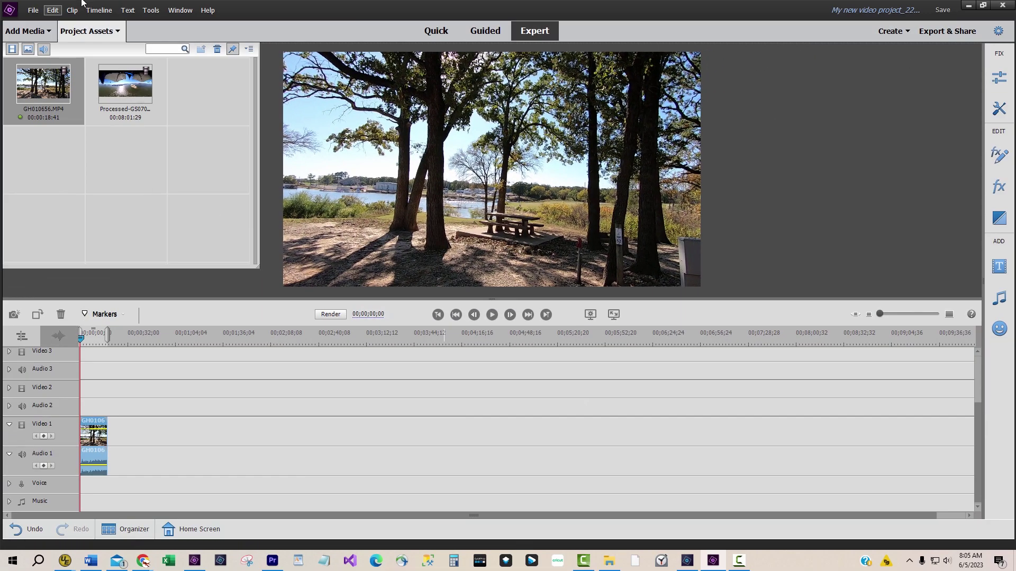
Add the Processed-GS070025 clip directly after GH010656 on the Video 1 track and recheck the general project settings.
drag(109, 84, 150, 454)
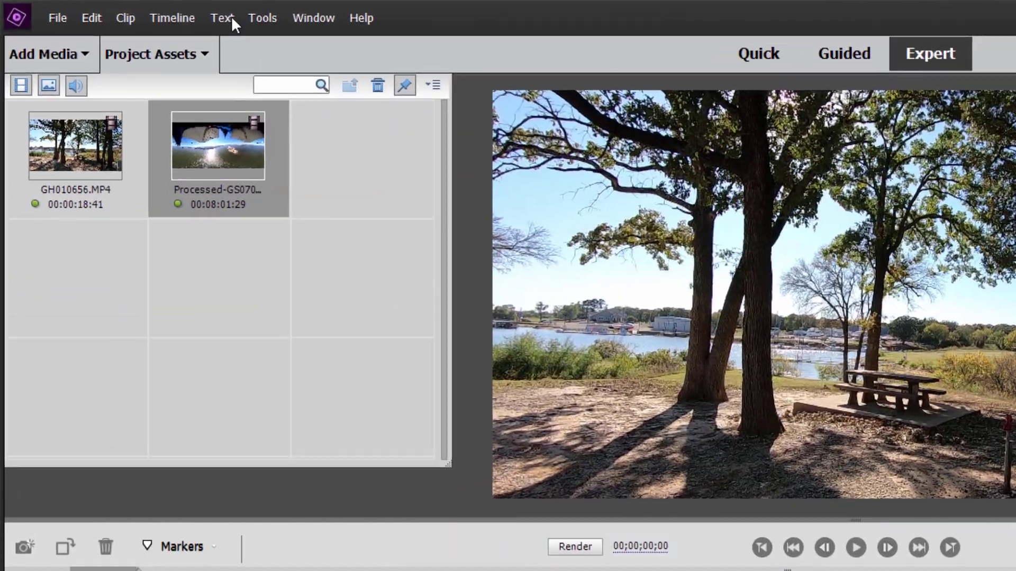
click(93, 17)
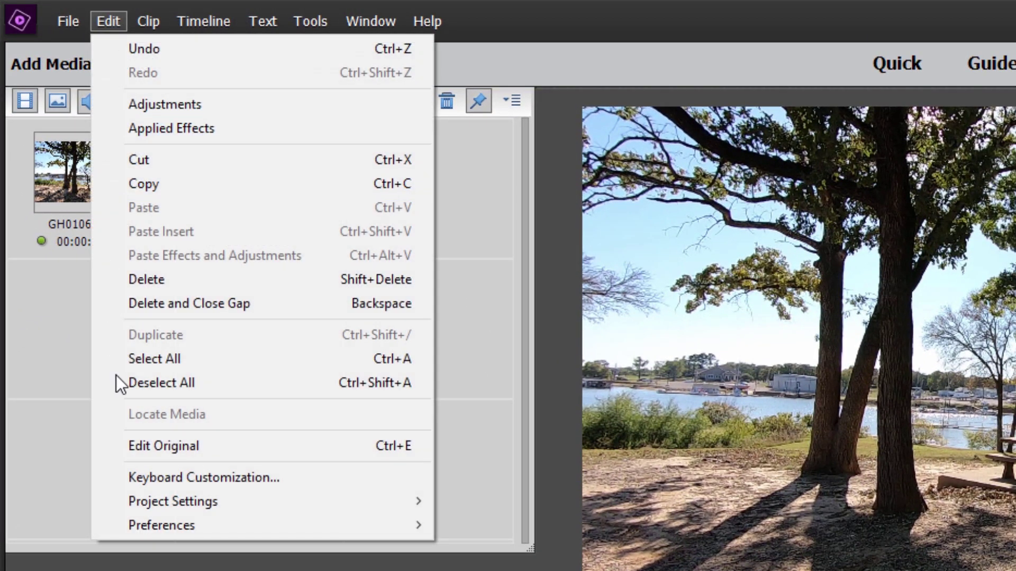
mouse_move(181, 495)
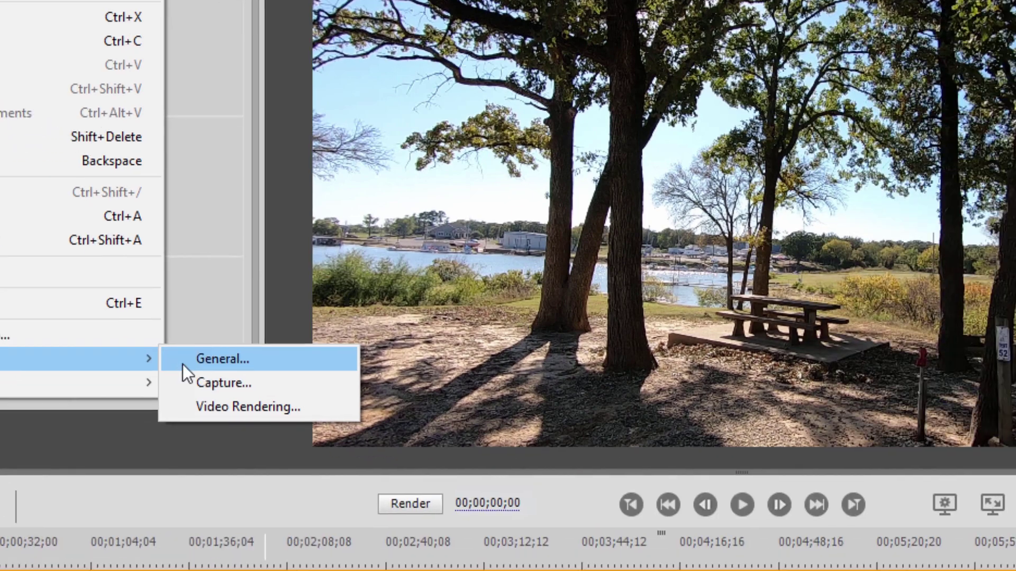
click(183, 364)
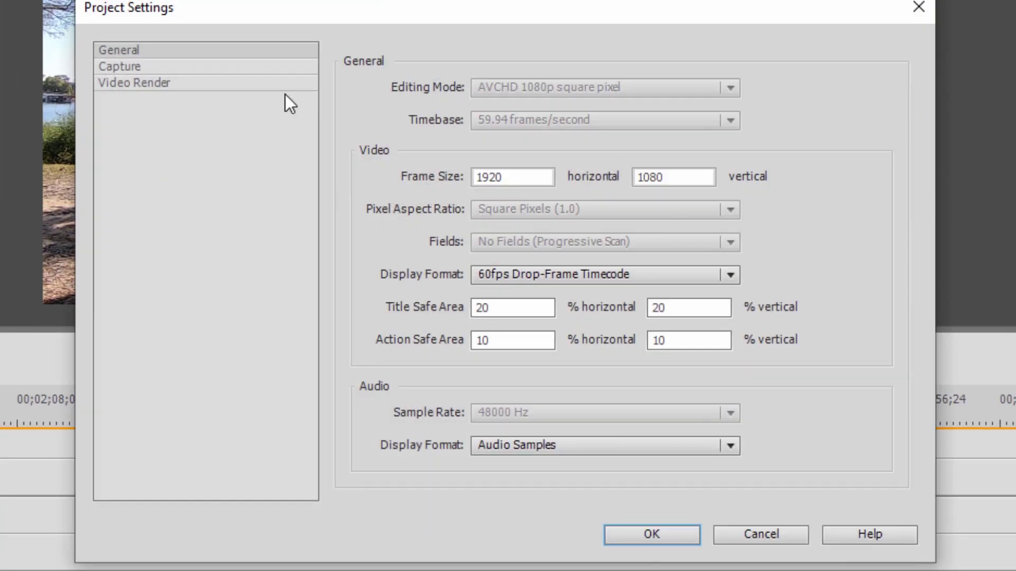
click(690, 535)
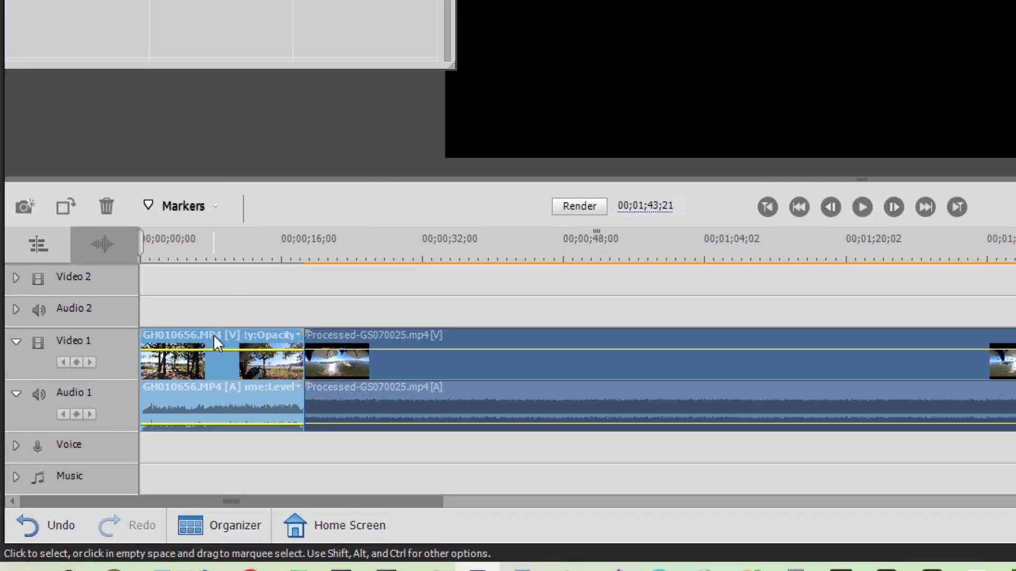
Delete the GH010656 clip from the timeline, keeping Processed-GS070025, and inspect the general project settings again.
click(217, 333)
key(Delete)
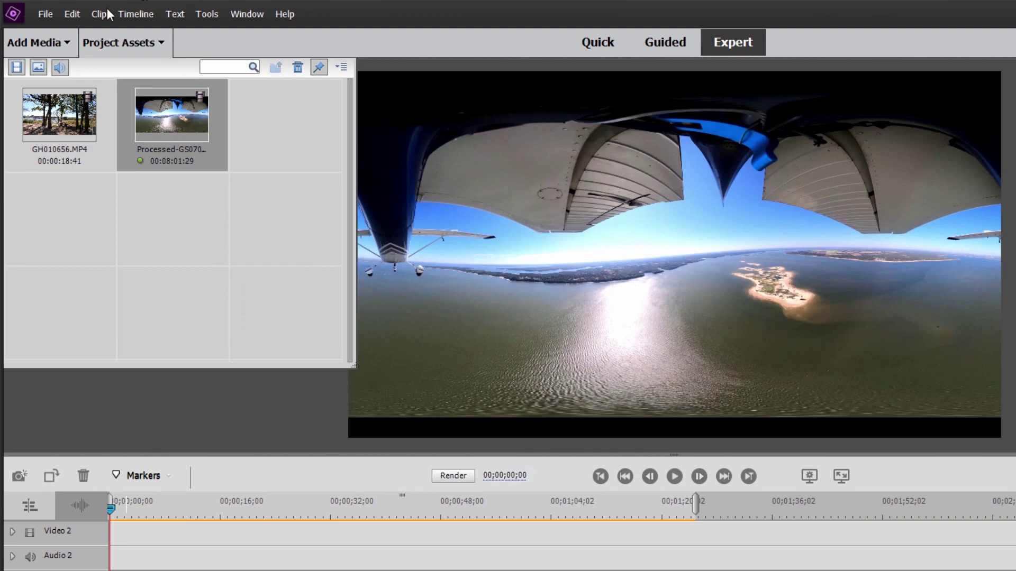
click(53, 10)
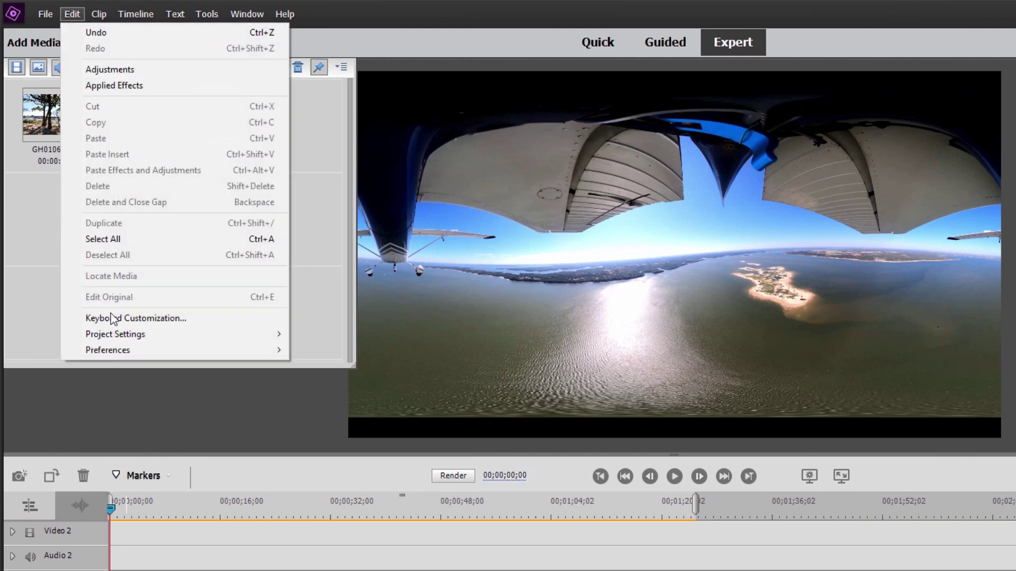
mouse_move(121, 338)
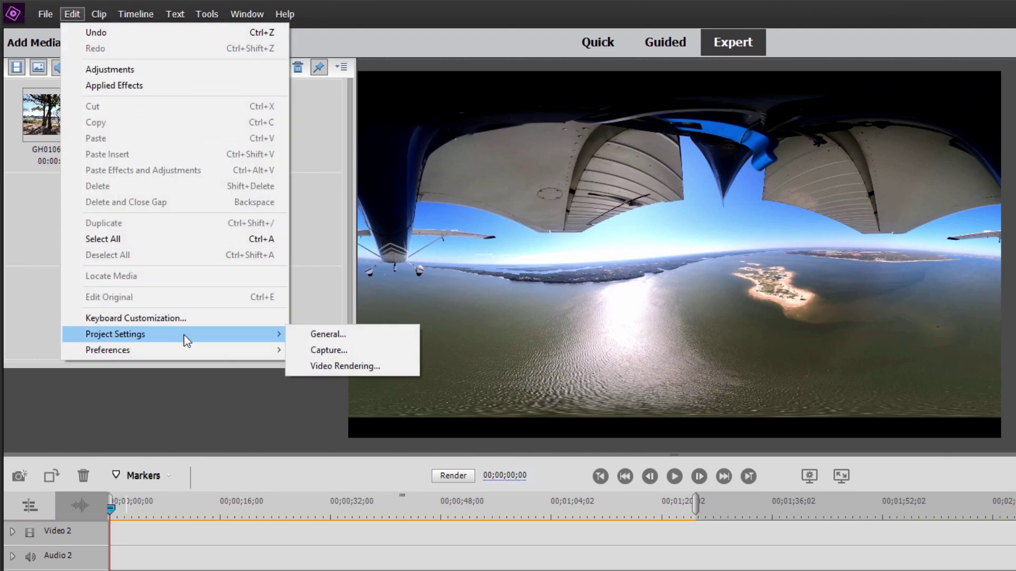
click(311, 336)
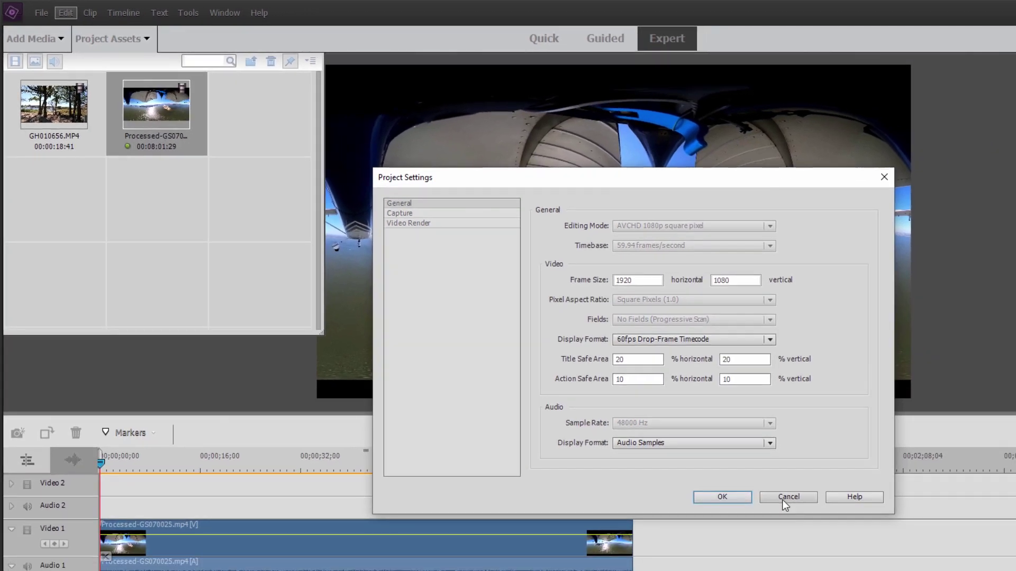
click(865, 549)
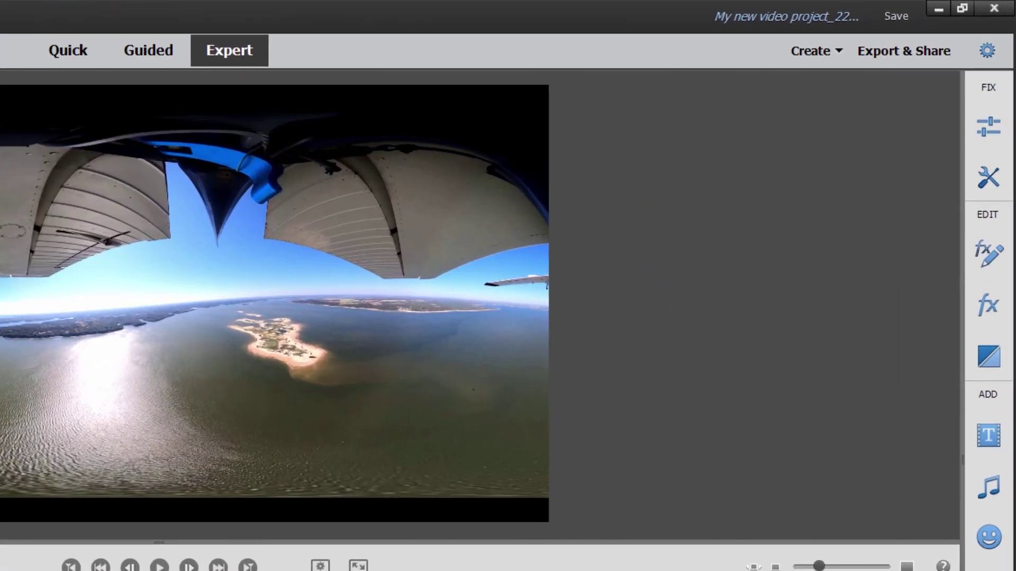
Apply the GoPro FX Reframe video effect to the Processed-GS070025 clip on the Video 1 track.
click(987, 305)
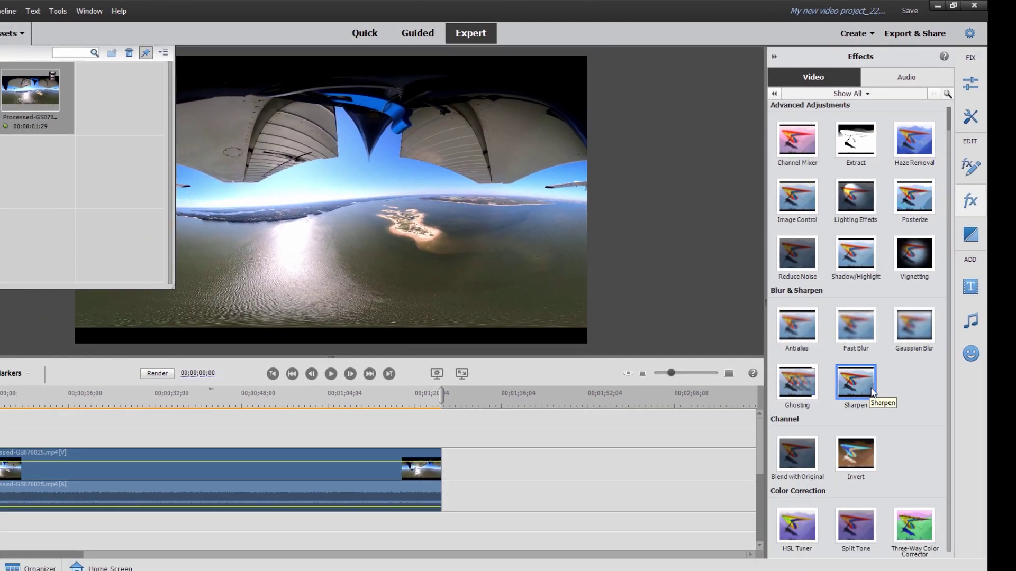
scroll(868, 391, down, 10)
drag(797, 400, 284, 468)
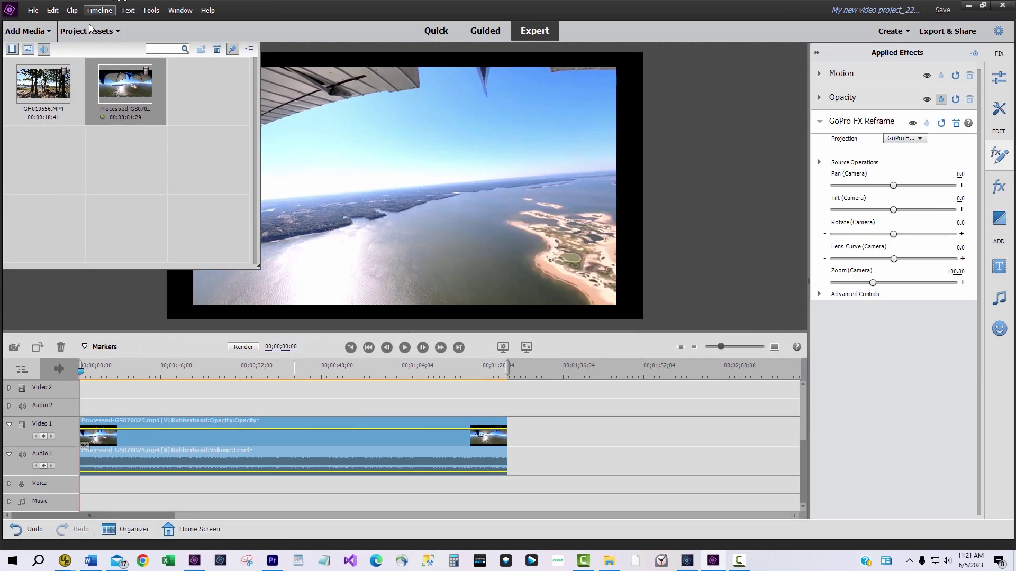
Hide the project assets and turn off Scale to Frame Size for the Processed-GS070025 clip on the Video 1 track.
click(27, 34)
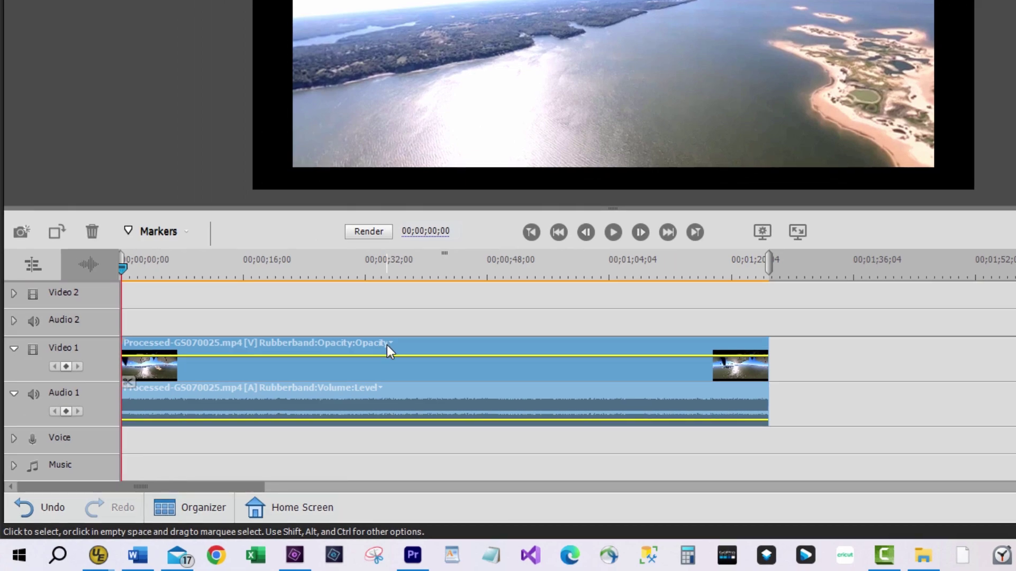
click(386, 344)
right_click(195, 337)
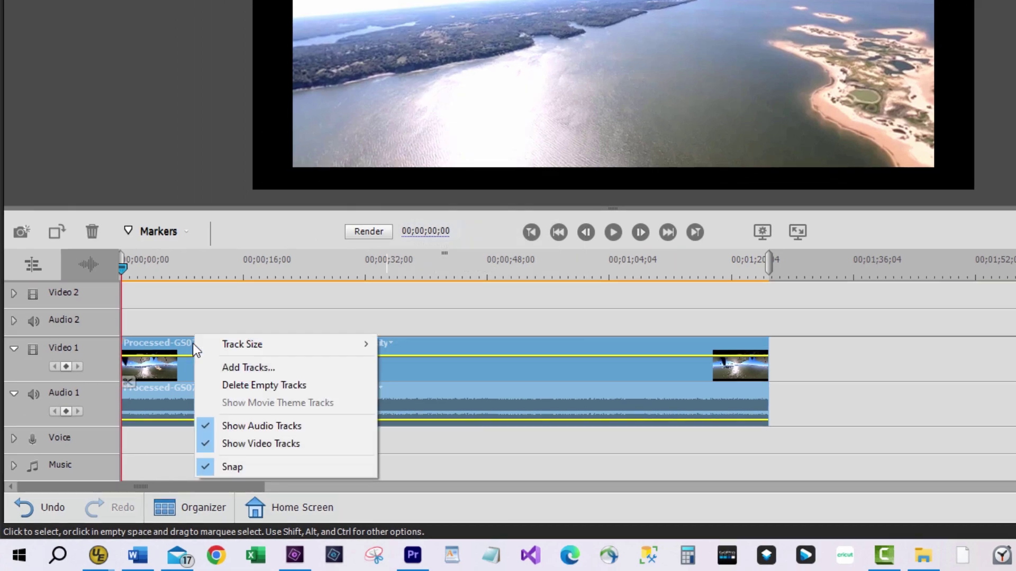
right_click(193, 343)
mouse_move(236, 221)
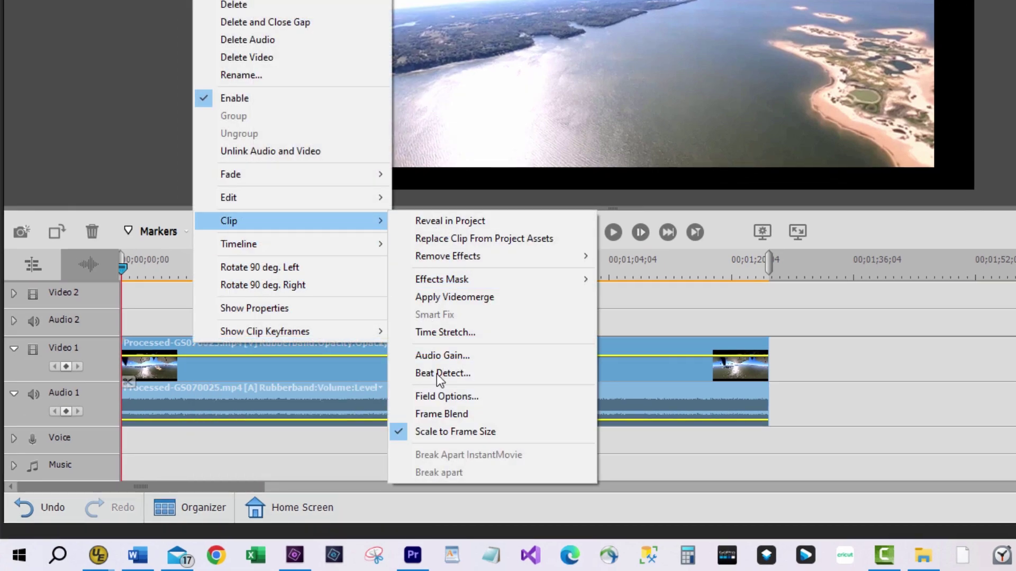
click(451, 432)
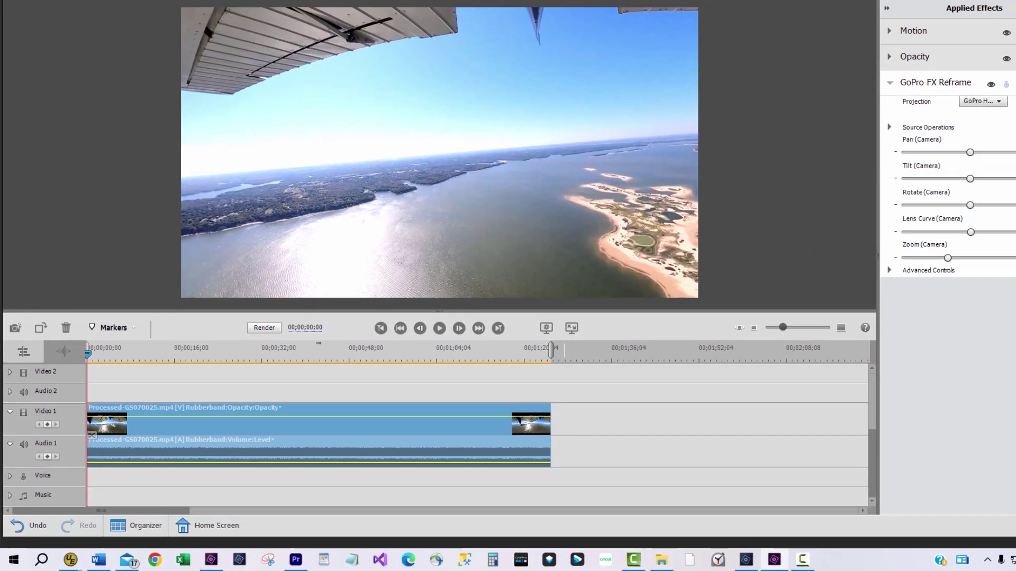
Set the Zoom (Camera) value of the GoPro FX Reframe effect to 70.
click(955, 271)
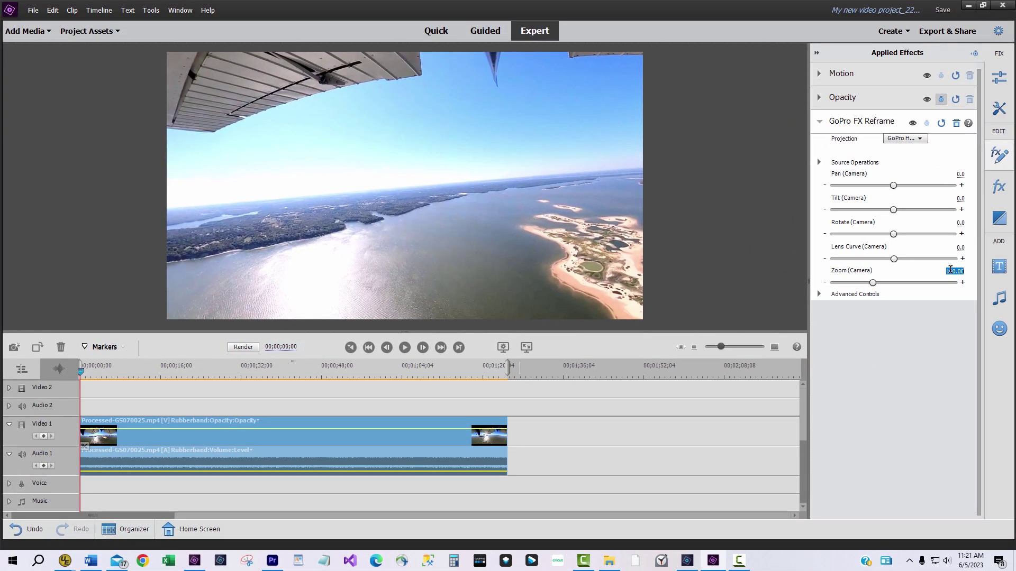
text(70)
key(Return)
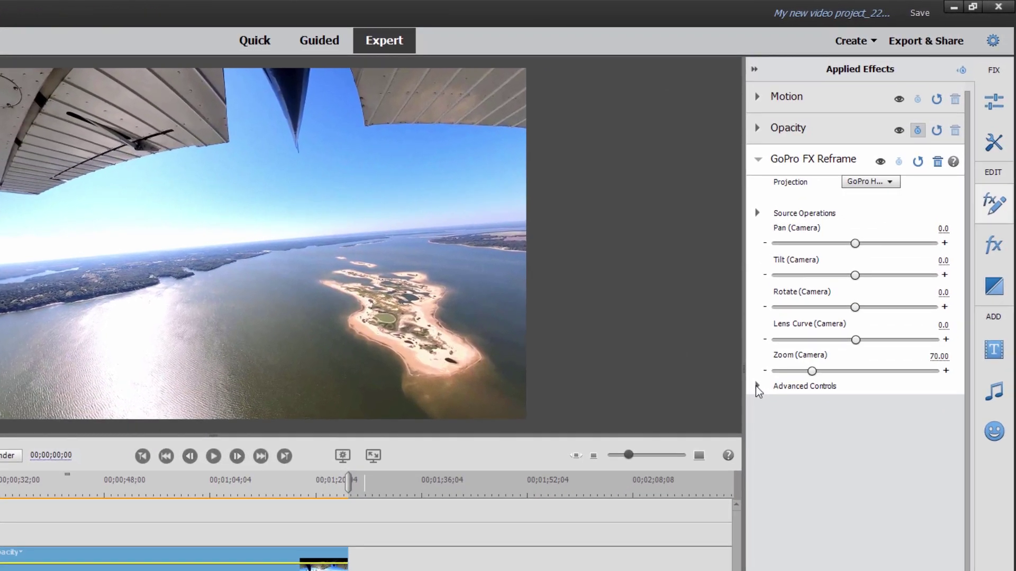
In GoPro FX Reframe, enable keyframing for Pan, Tilt, Rotate and Y Offset at the clip's start, and set Y Offset to 9.
click(757, 386)
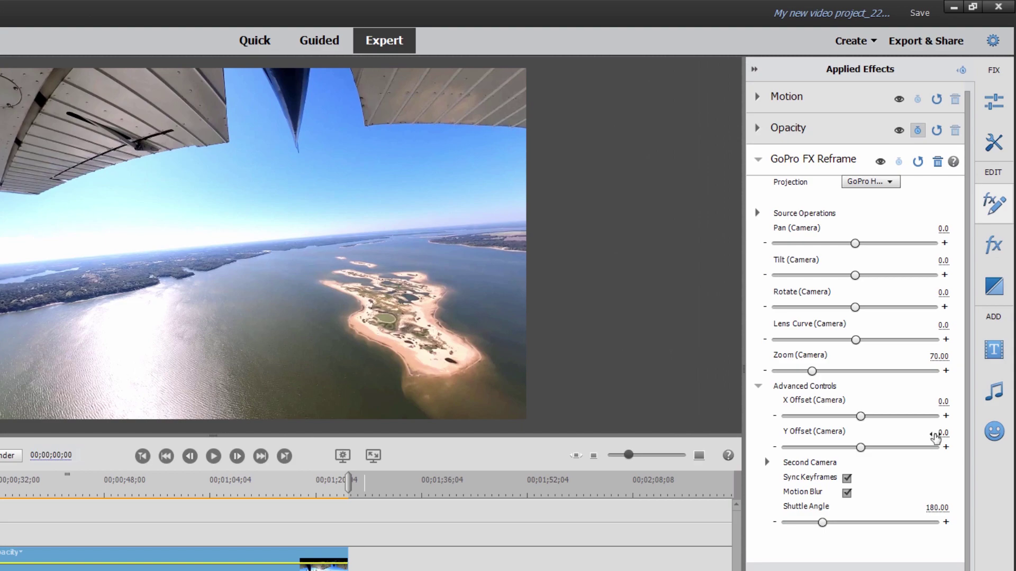
click(962, 70)
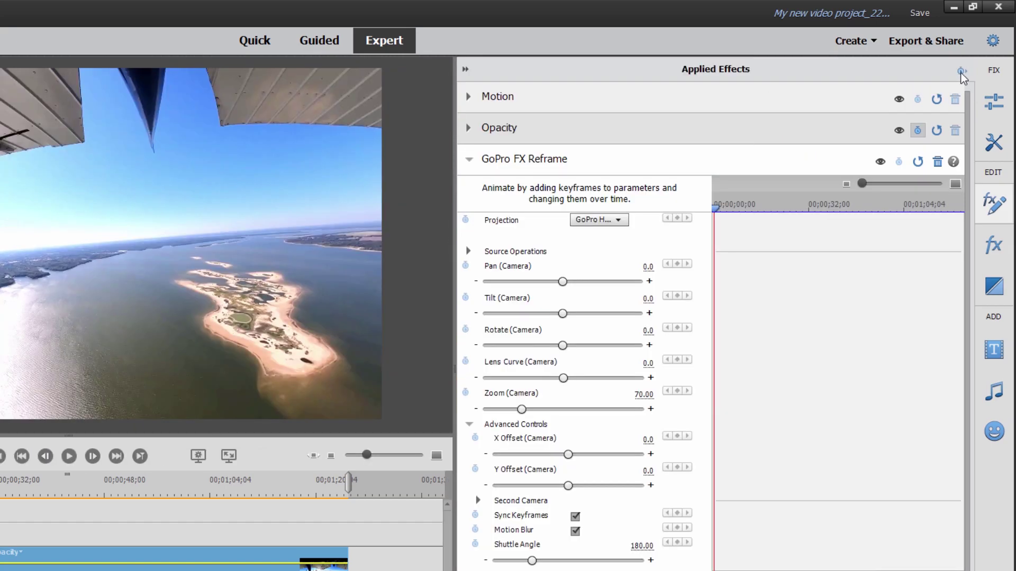
click(917, 129)
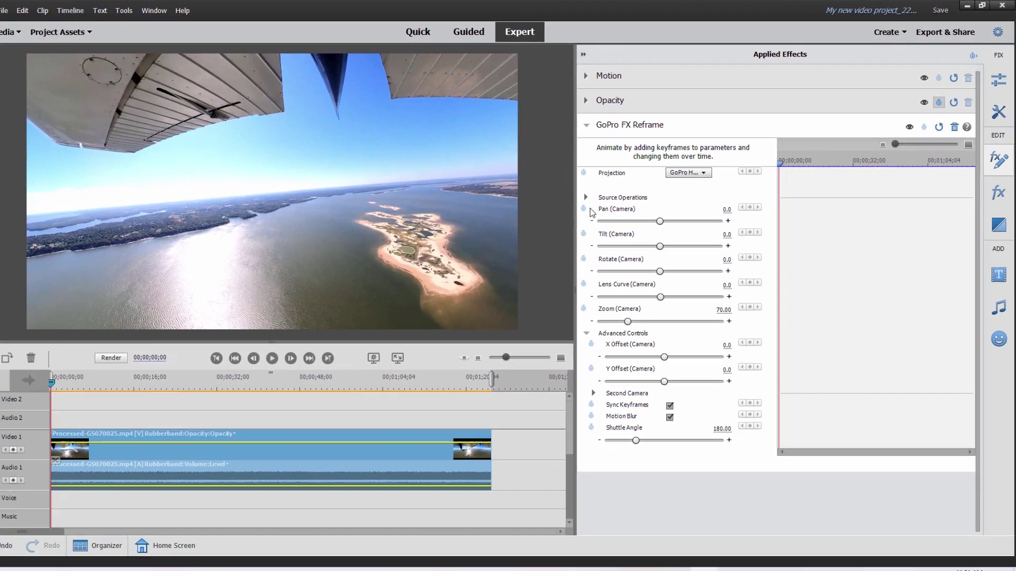
click(579, 210)
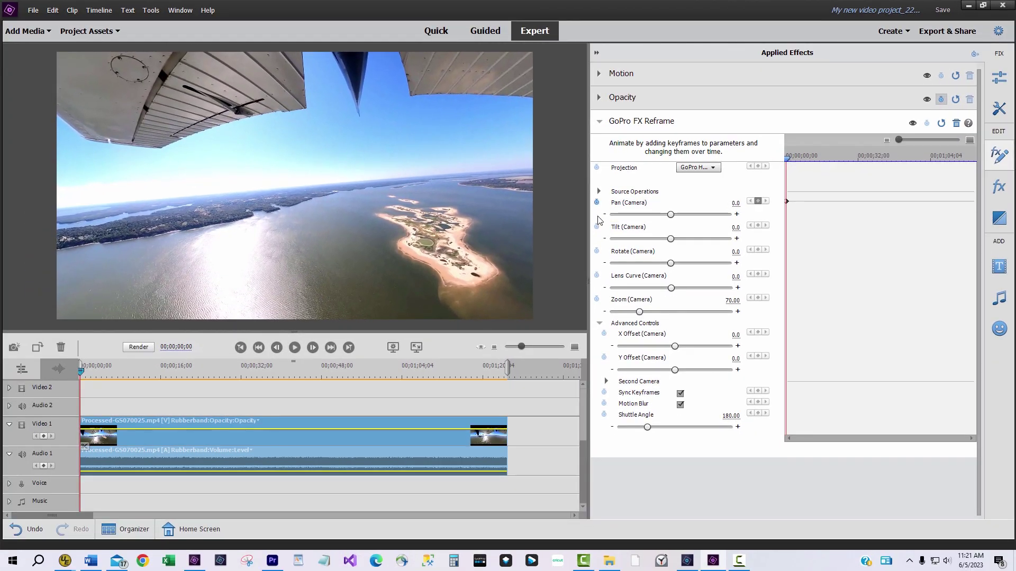
click(596, 226)
click(596, 251)
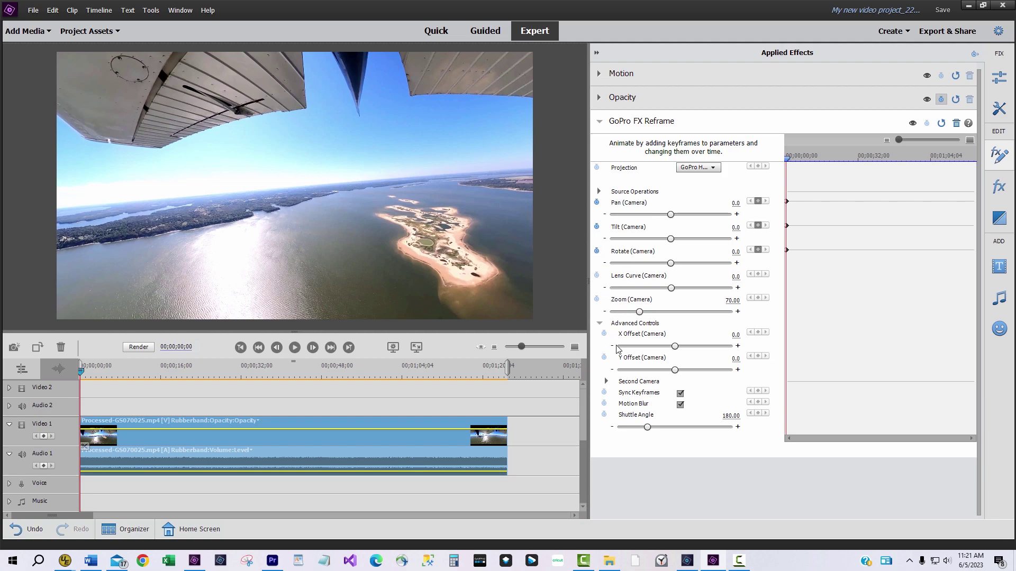
click(604, 357)
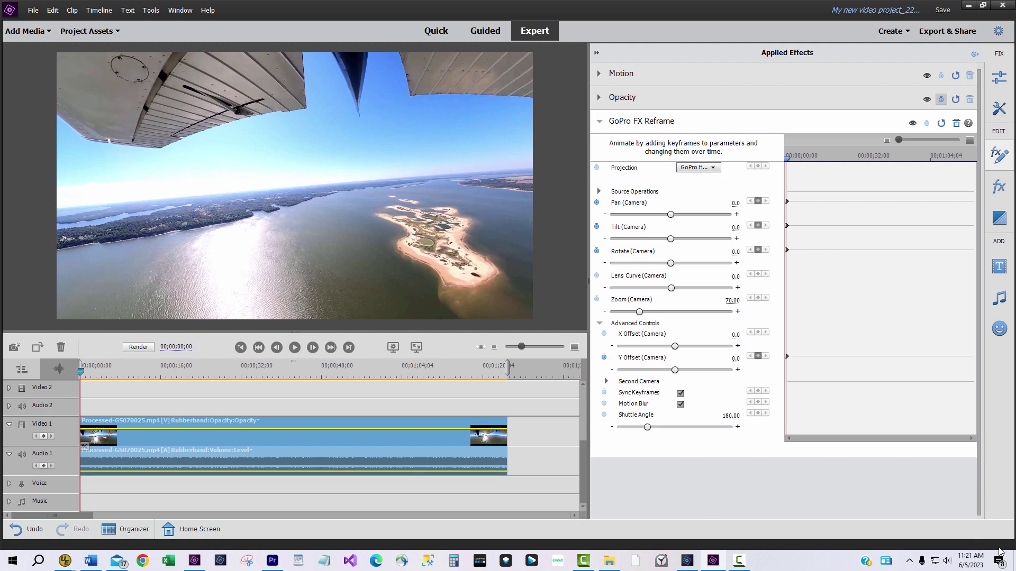
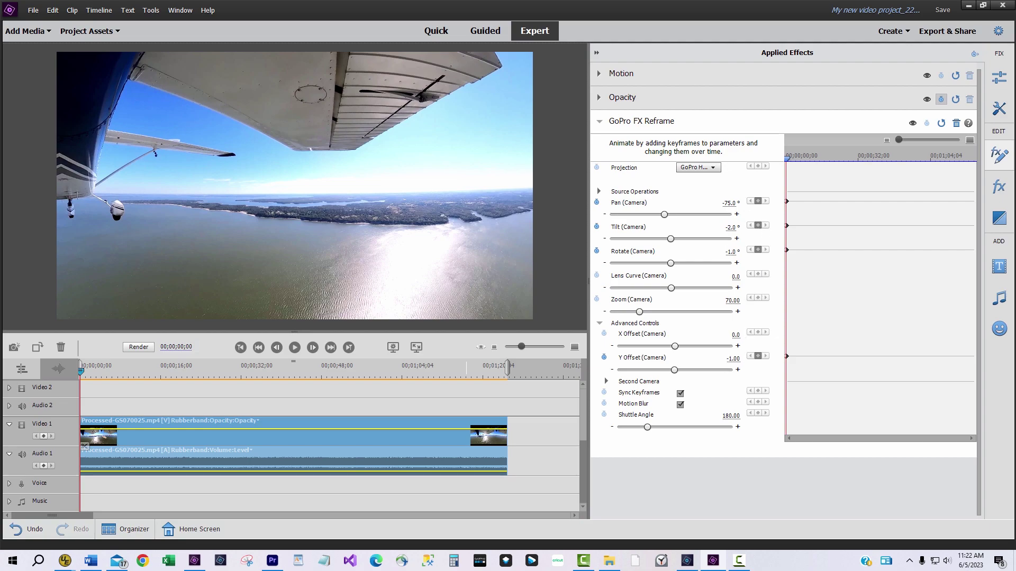
drag(674, 370, 727, 359)
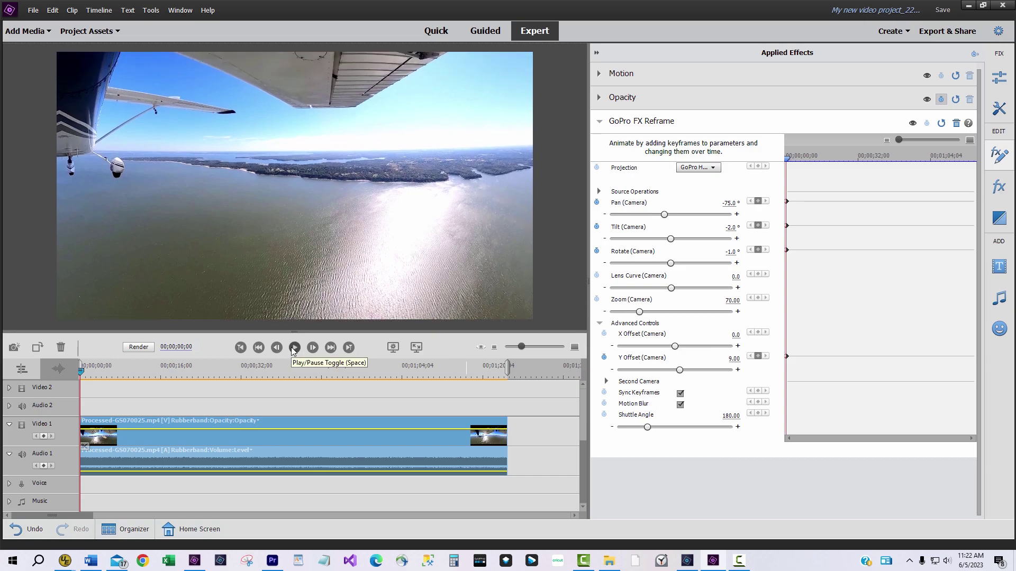
Add second keyframes at 00;00;04;54 with Pan -140, Tilt -1, Rotate 5 and Y Offset 24.
click(294, 348)
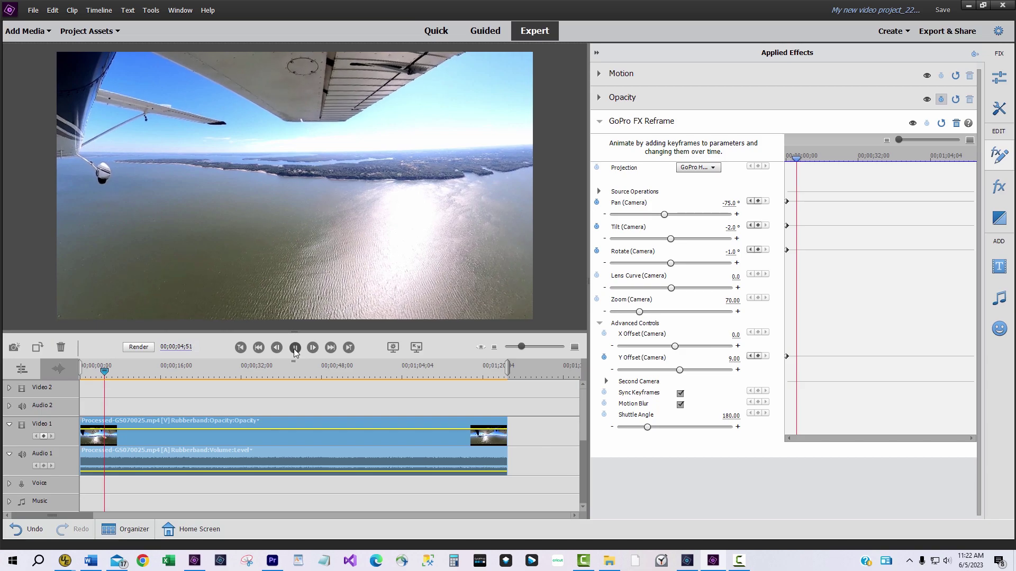
click(295, 352)
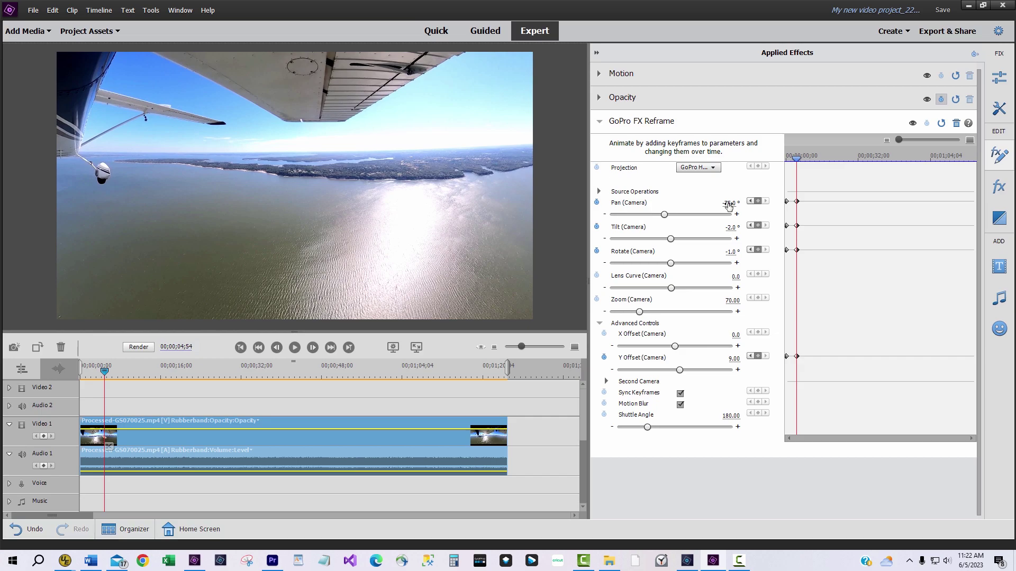
drag(729, 203, 735, 254)
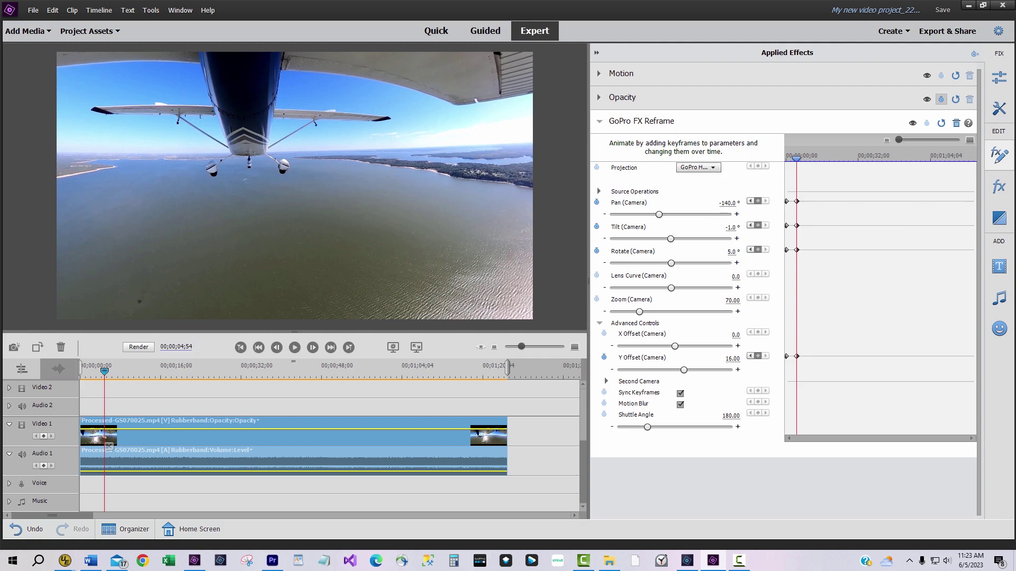
drag(732, 359, 736, 358)
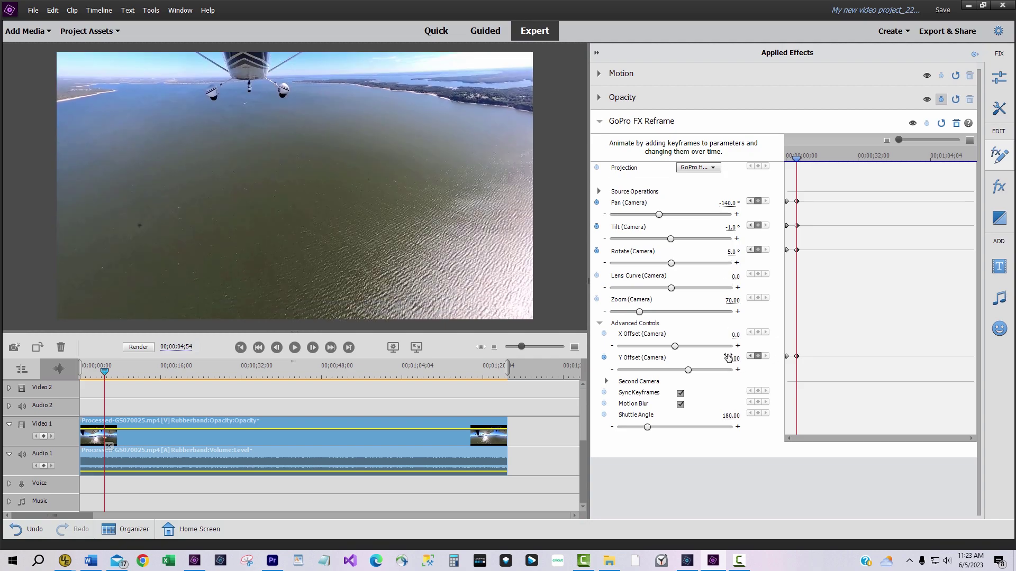
Replay the clip from the start to 00;00;09;44 and keyframe Pan -208, Tilt 4, Rotate 6 and Y Offset 7 there.
click(241, 348)
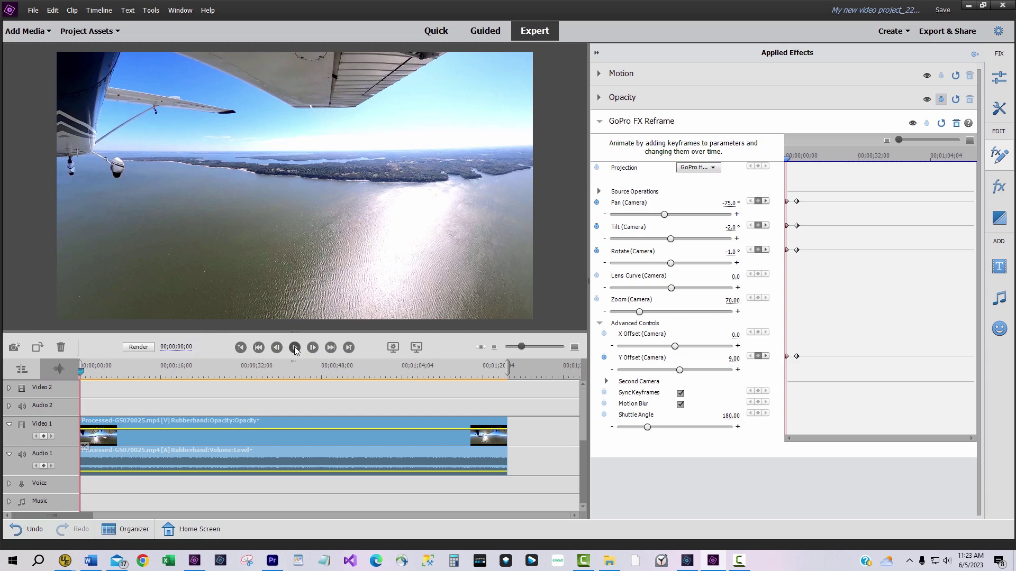
click(295, 348)
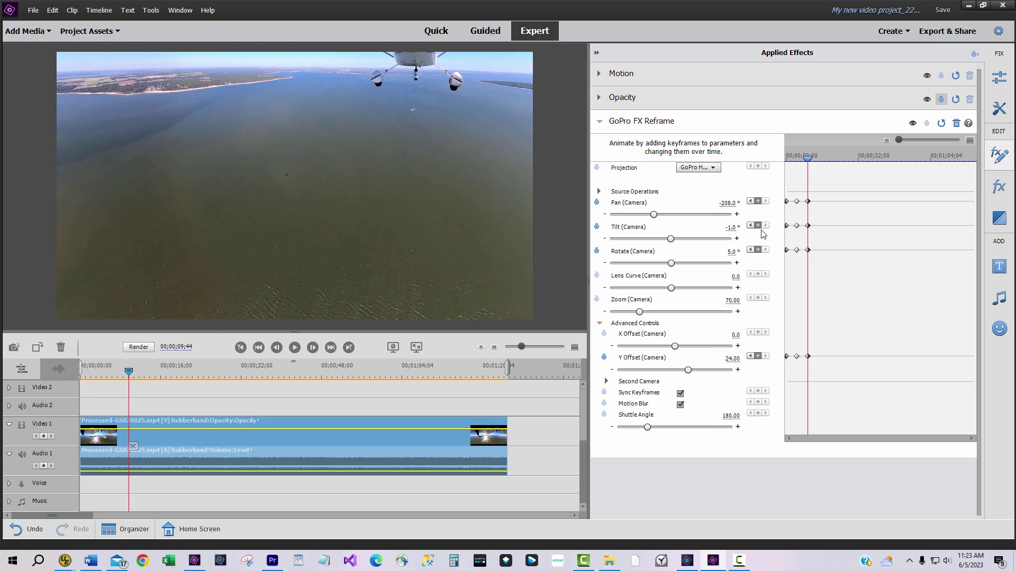
drag(737, 228, 734, 252)
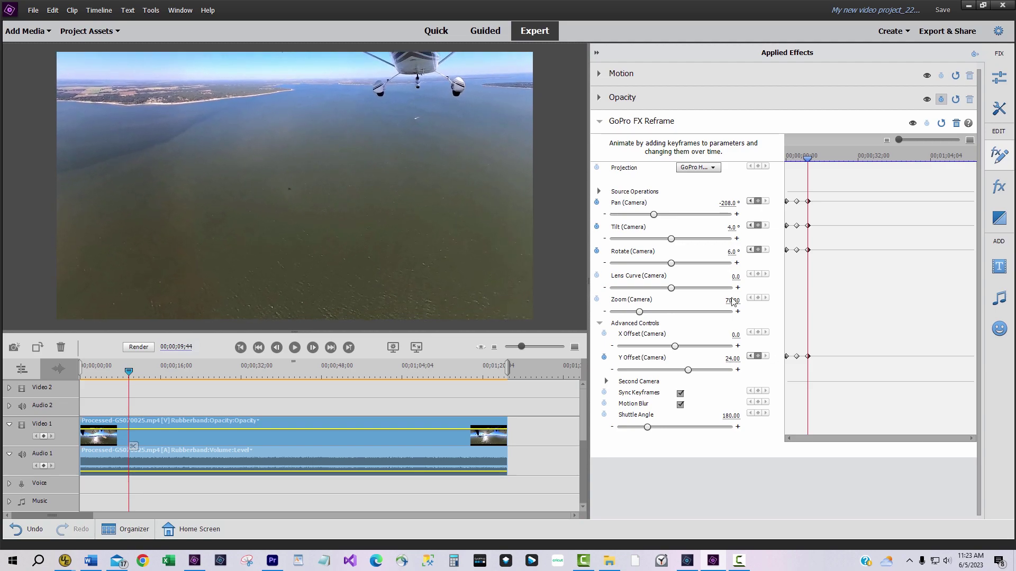
drag(733, 359, 231, 353)
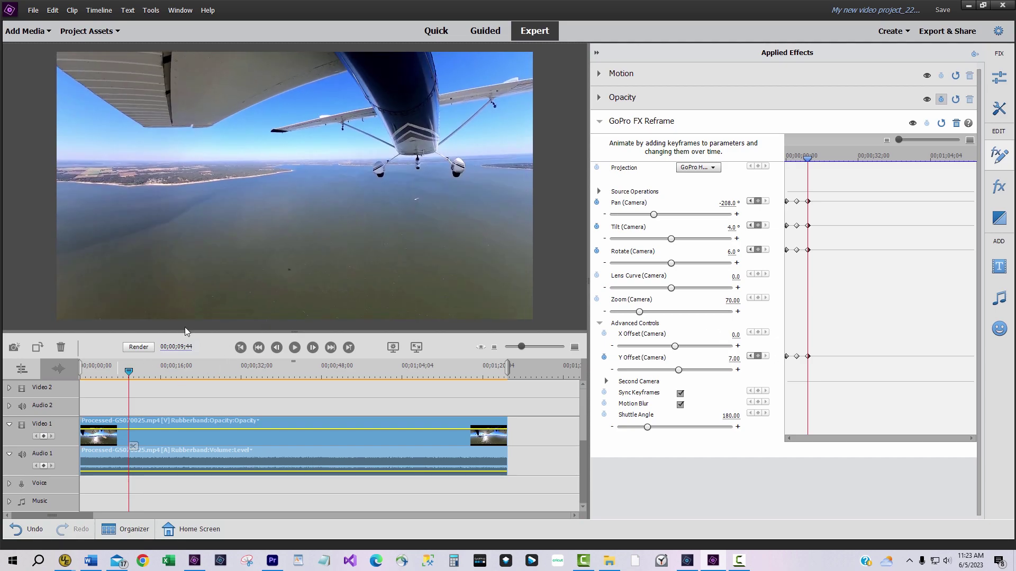
Preview the keyframed camera move from the clip's start and stop just before the third set of keyframes.
click(240, 347)
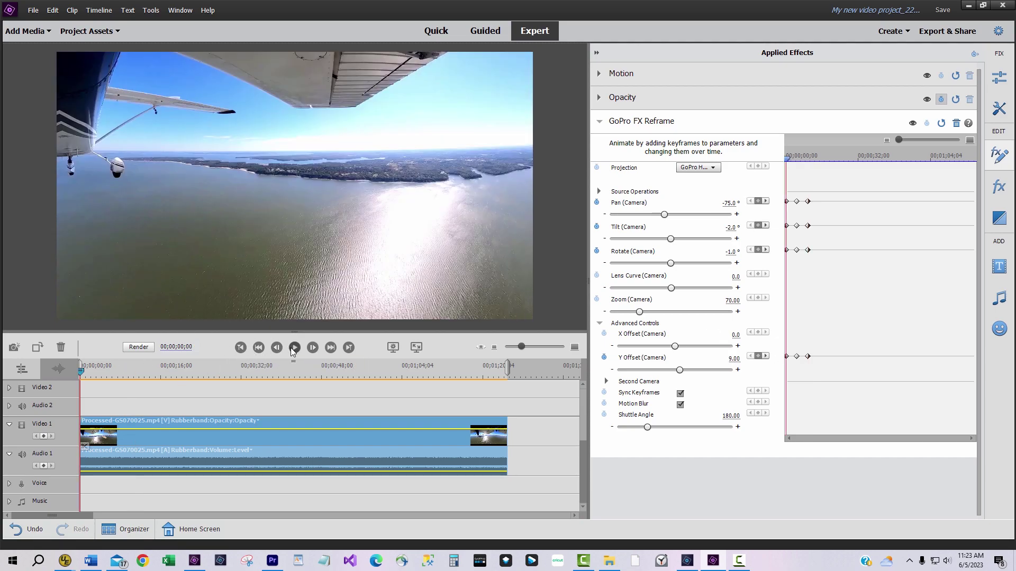
click(291, 349)
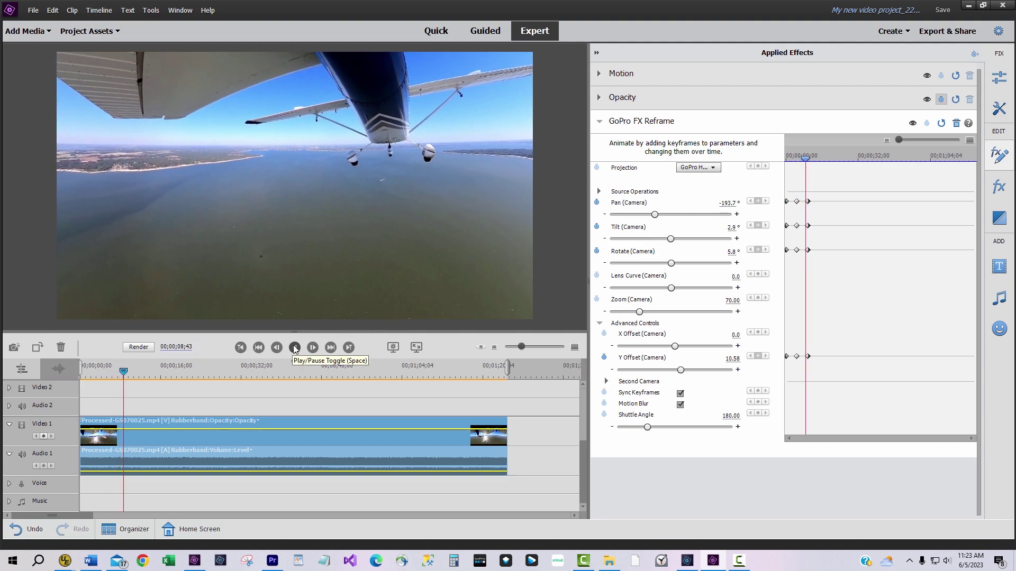
click(295, 348)
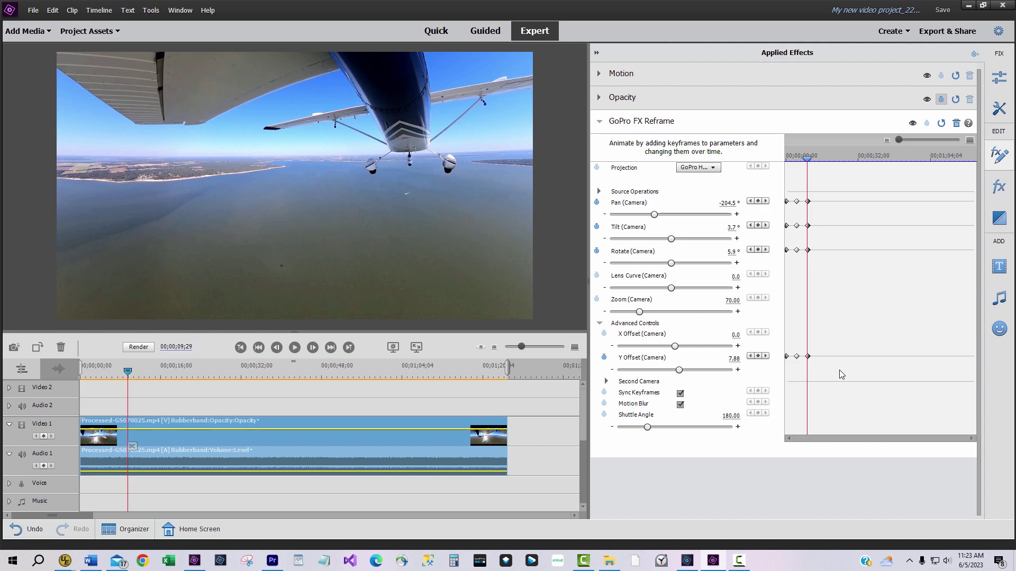
Select all GoPro FX Reframe keyframes and change their interpolation to Continuous Bezier.
right_click(808, 225)
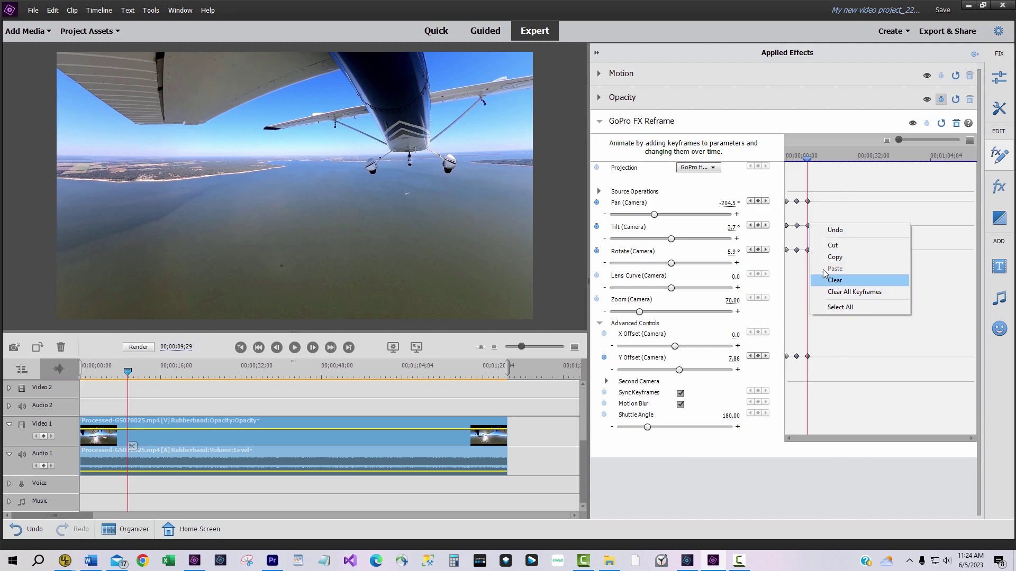
right_click(808, 226)
click(838, 351)
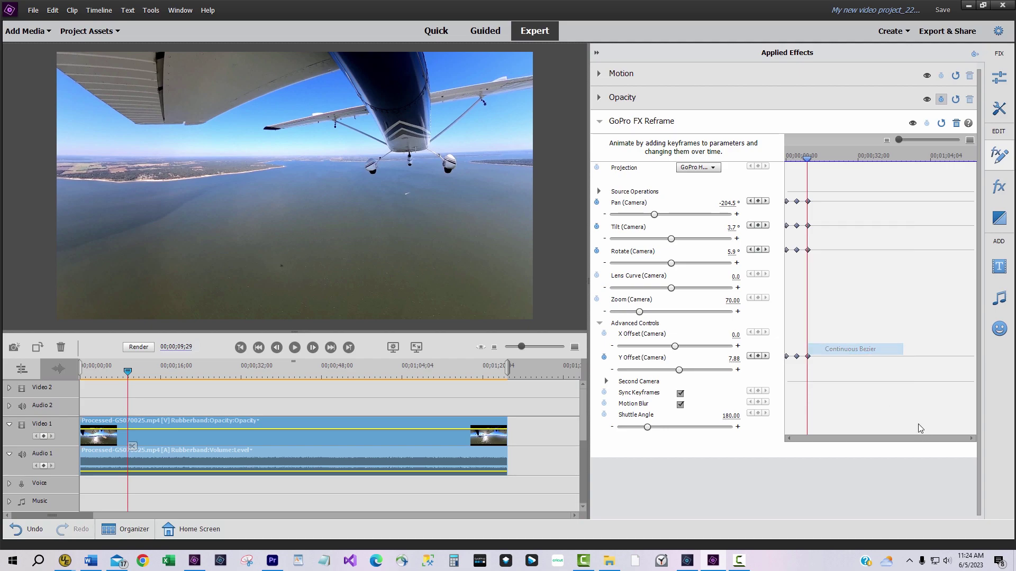
Play the clip from the start to check the smoothness of the camera movement with the new interpolation.
click(240, 348)
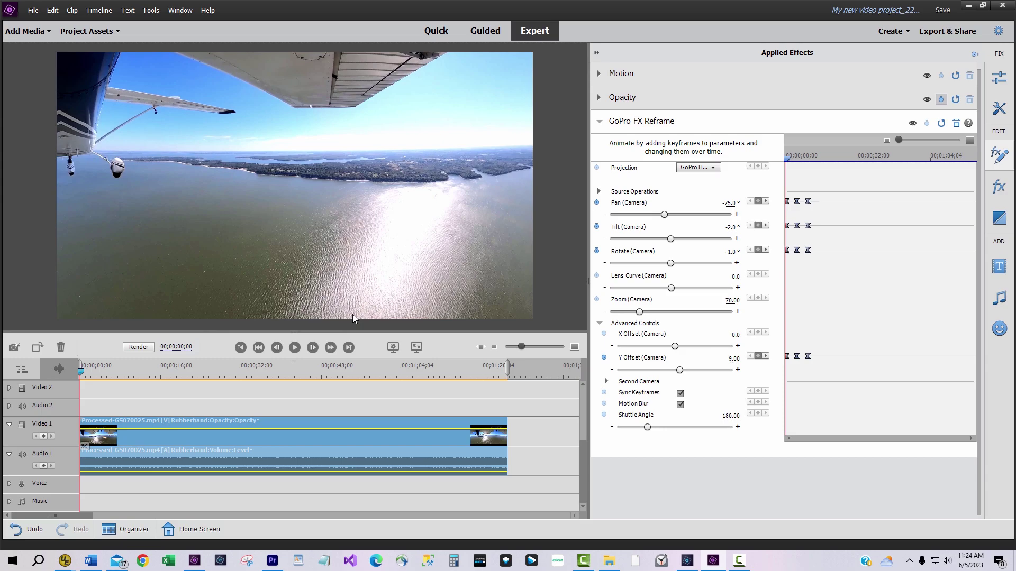
key(space)
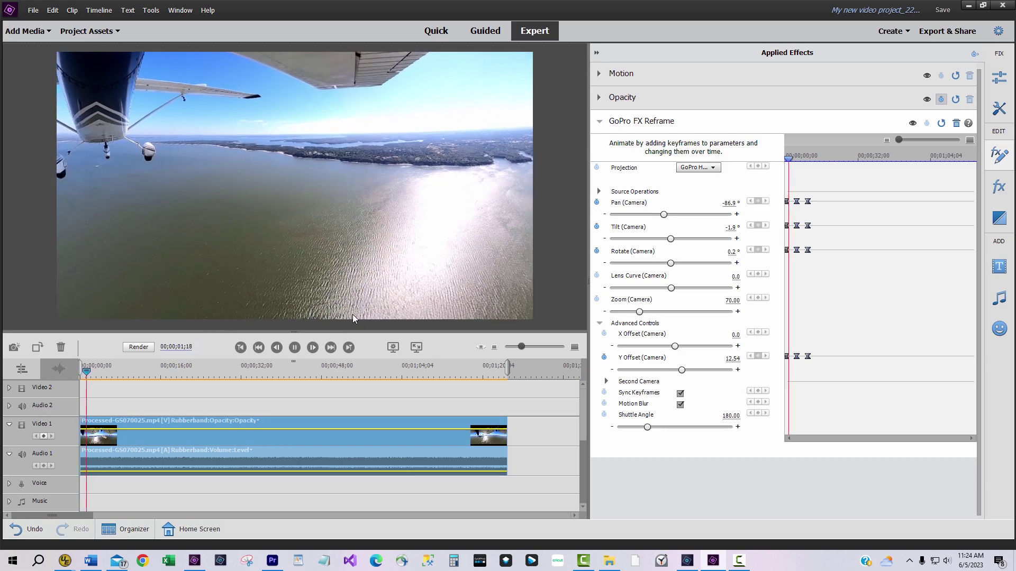